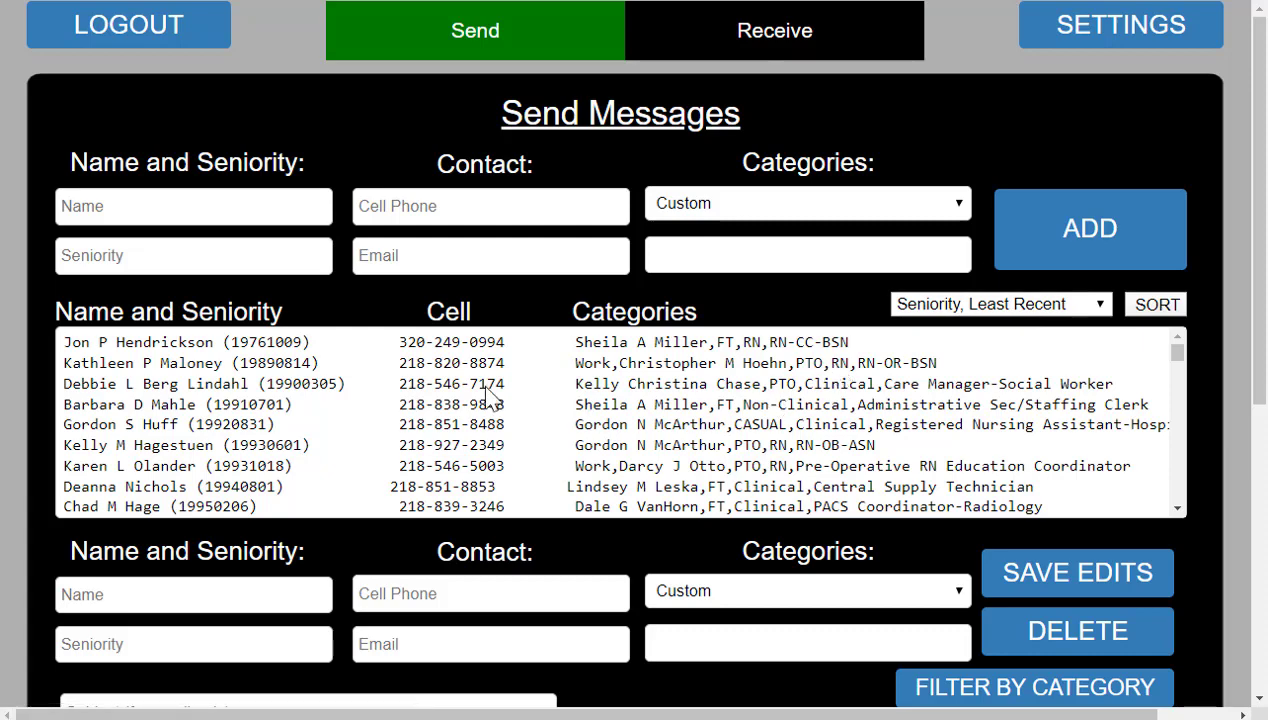
# - Look through the seniority-sorted contact list and select its first contact
pyautogui.scroll(-3, 487, 397)
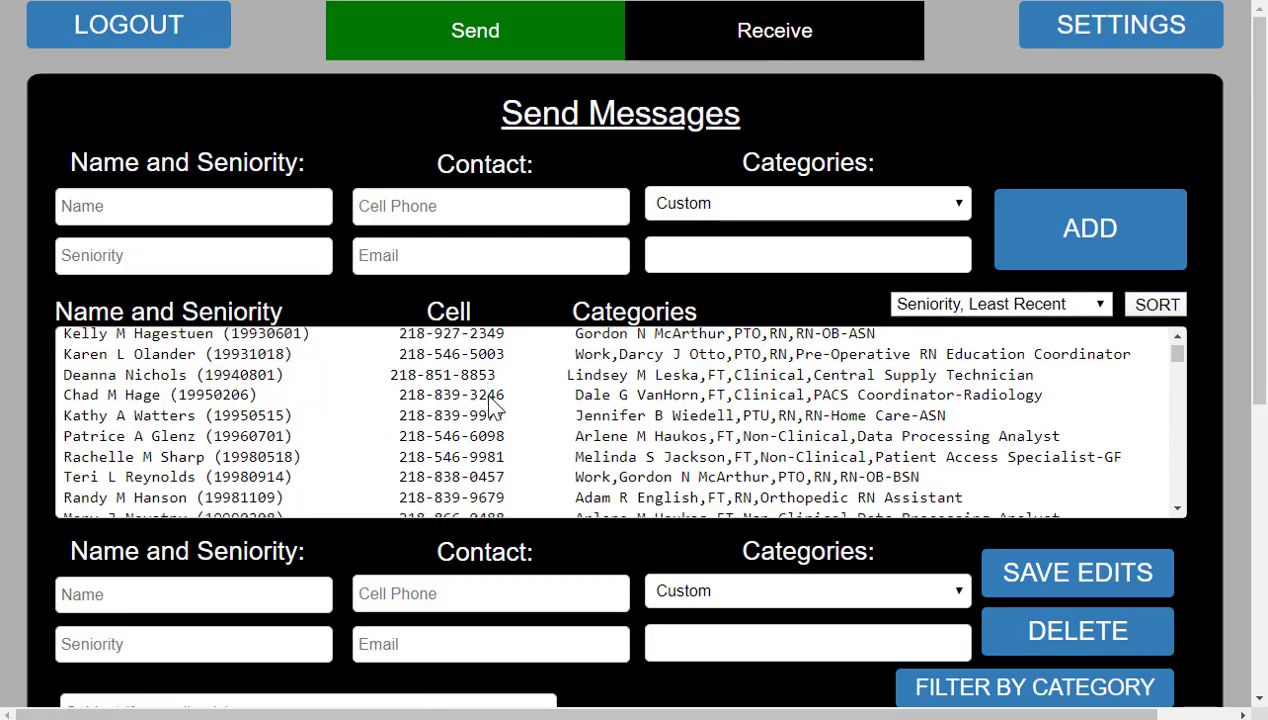
pyautogui.scroll(-6, 490, 408)
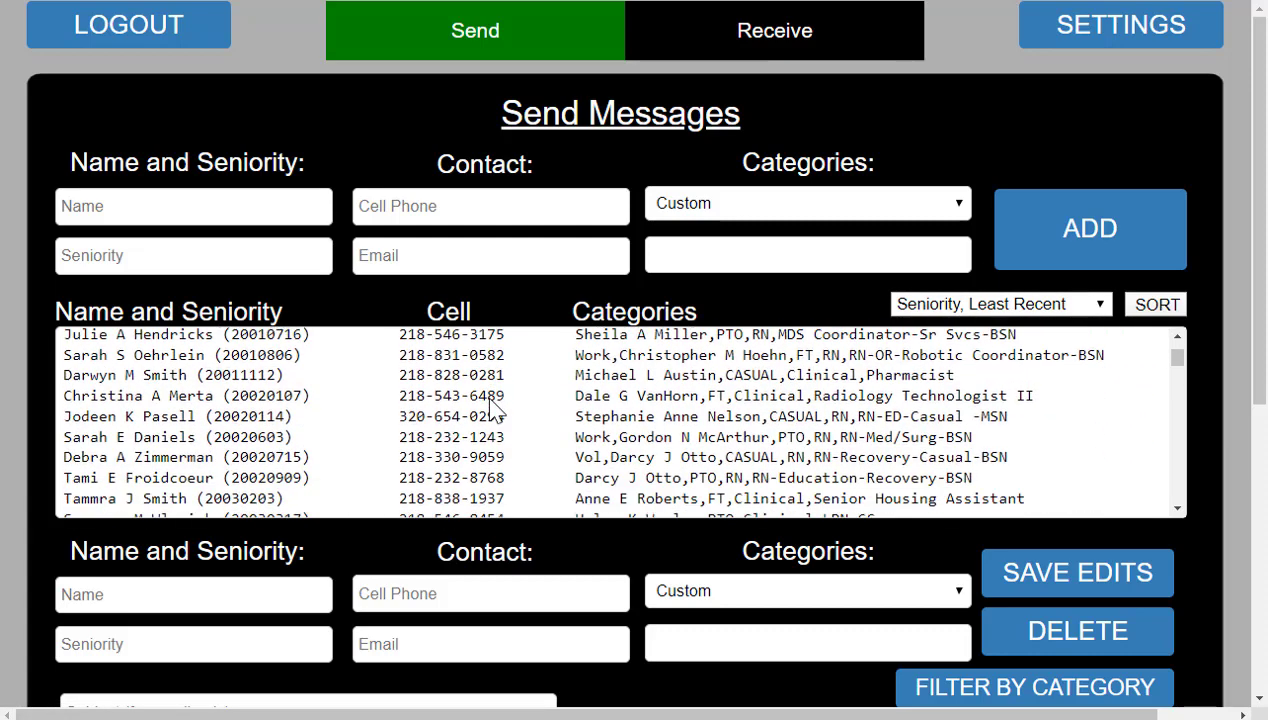
pyautogui.scroll(8, 490, 408)
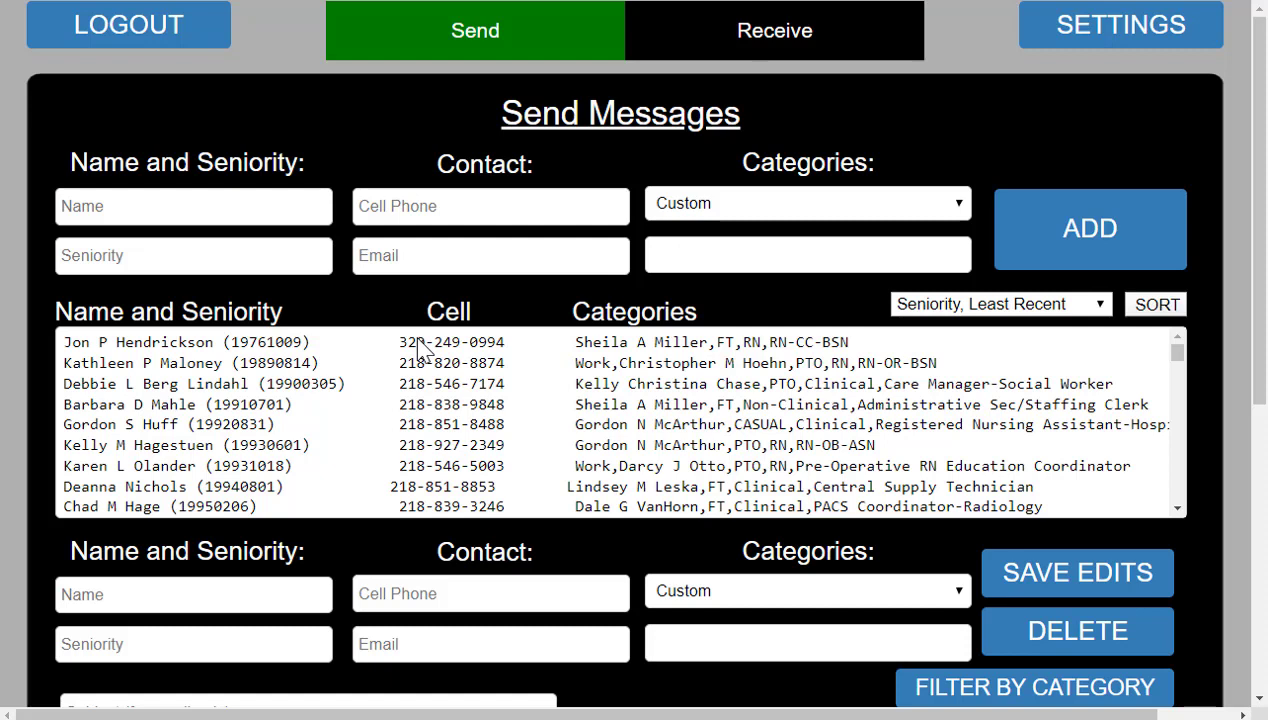
pyautogui.click(232, 344)
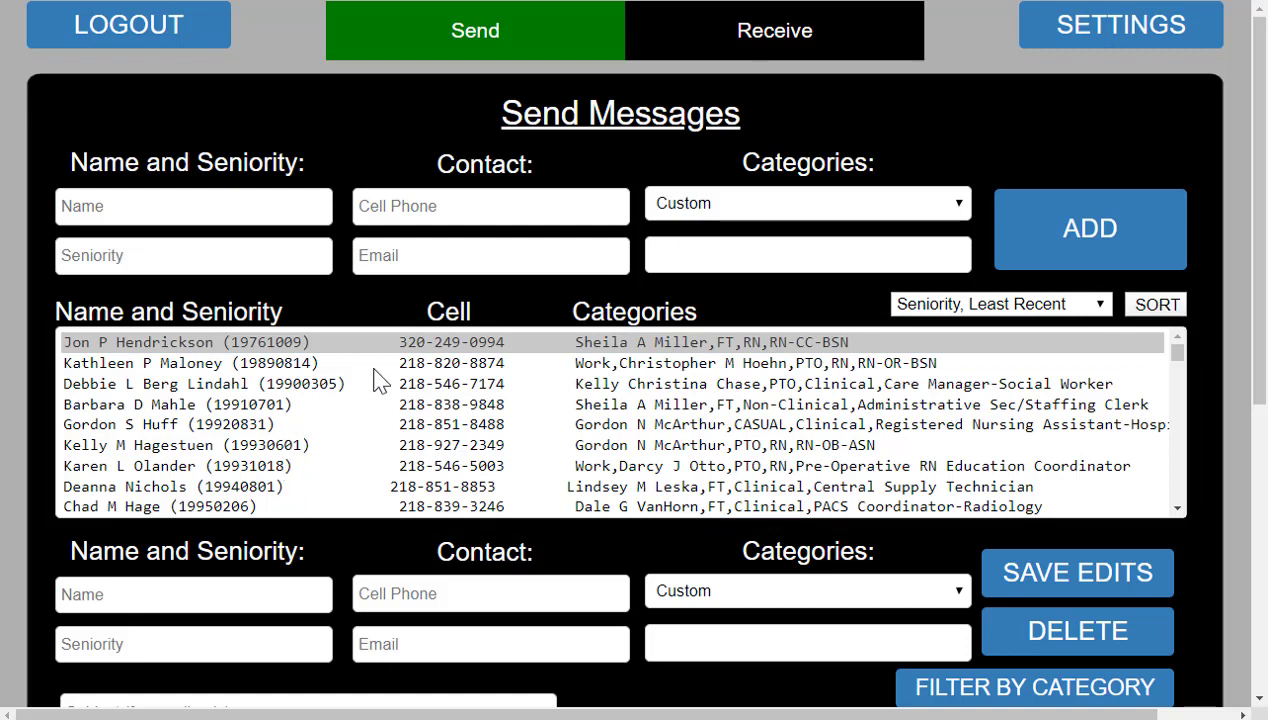
# - Sort the contact list by Cell, 0-9
pyautogui.click(1086, 311)
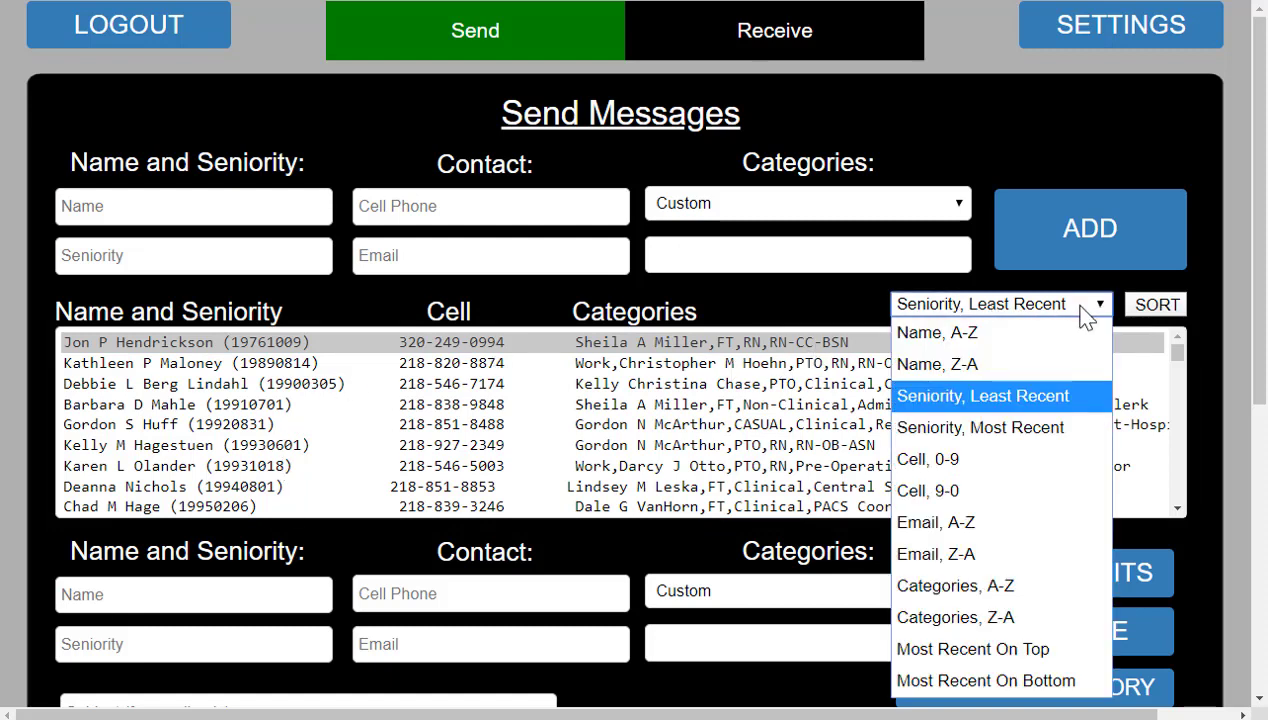
pyautogui.click(1028, 455)
pyautogui.click(1152, 310)
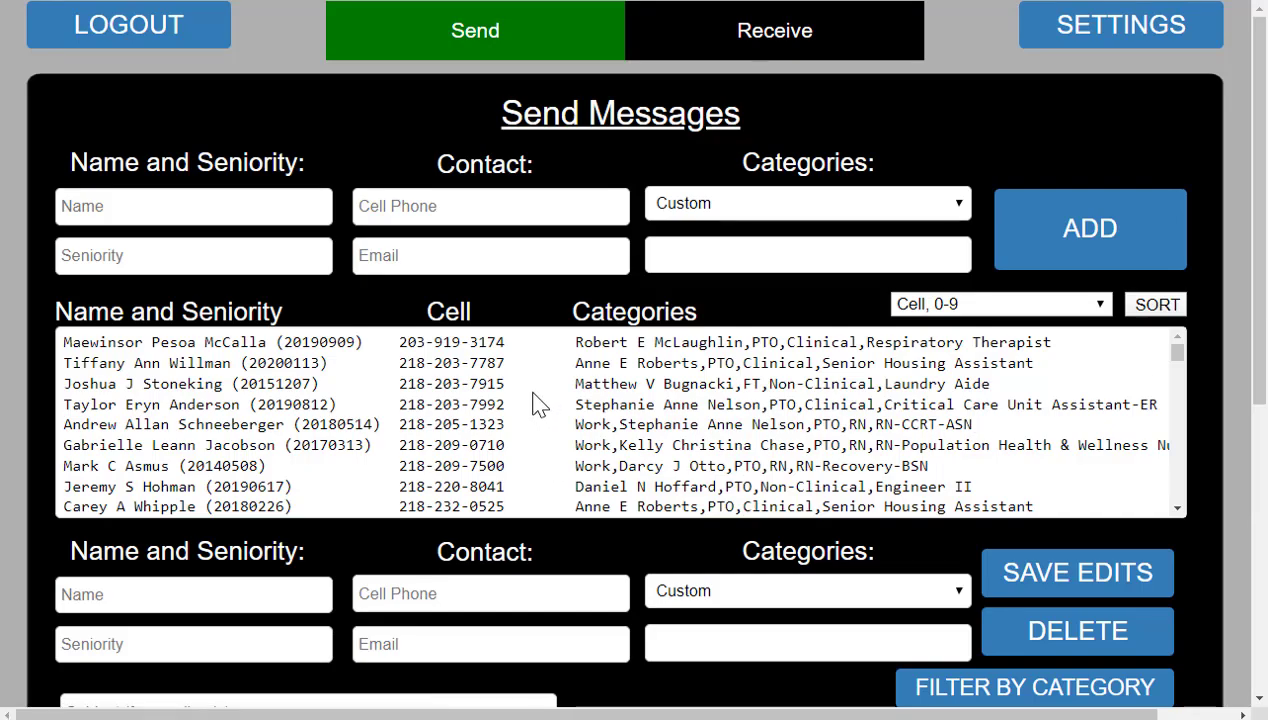
# - Filter the contact list by the custom category RN
pyautogui.scroll(-1, 537, 403)
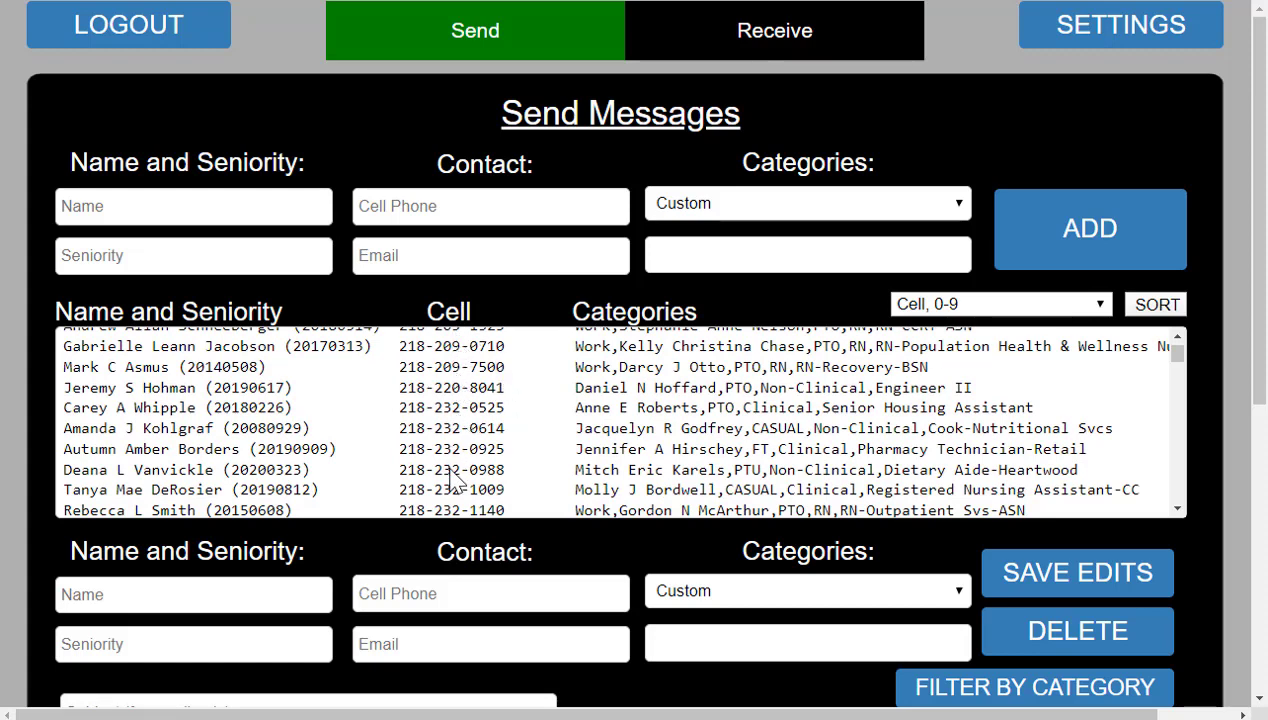
pyautogui.scroll(-1, 452, 480)
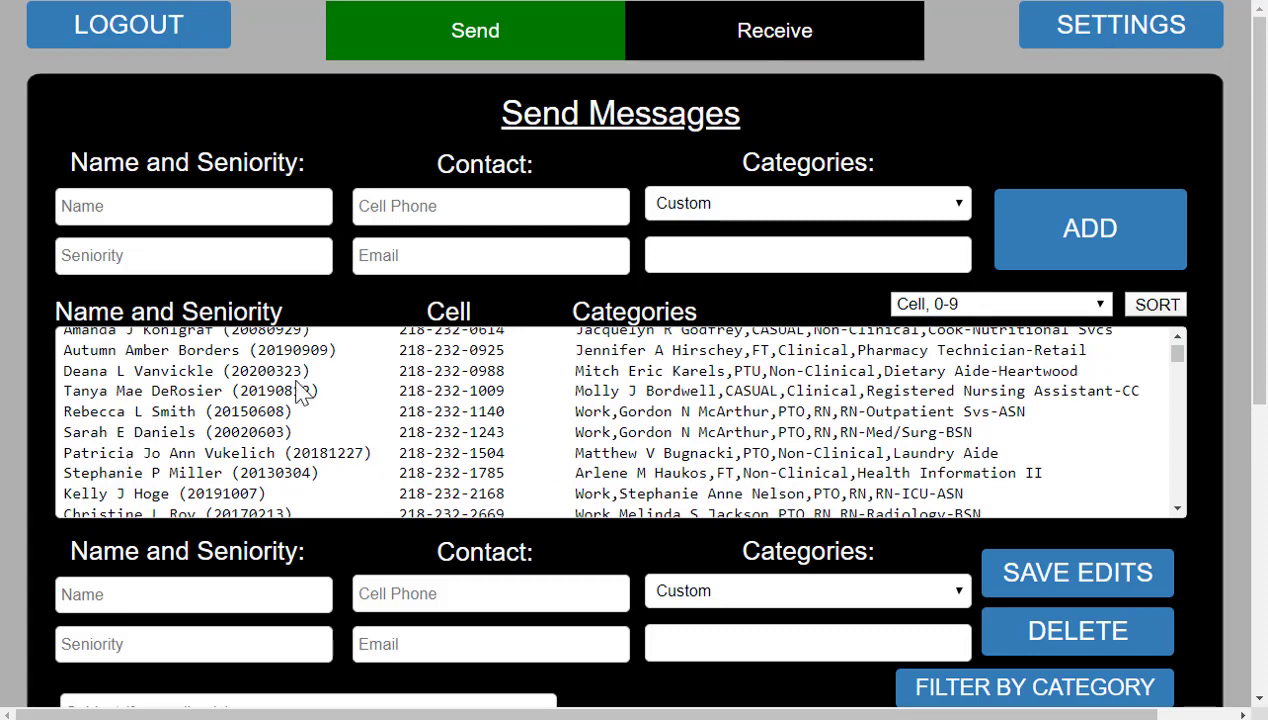
pyautogui.scroll(-1, 200, 424)
pyautogui.scroll(-3, 208, 428)
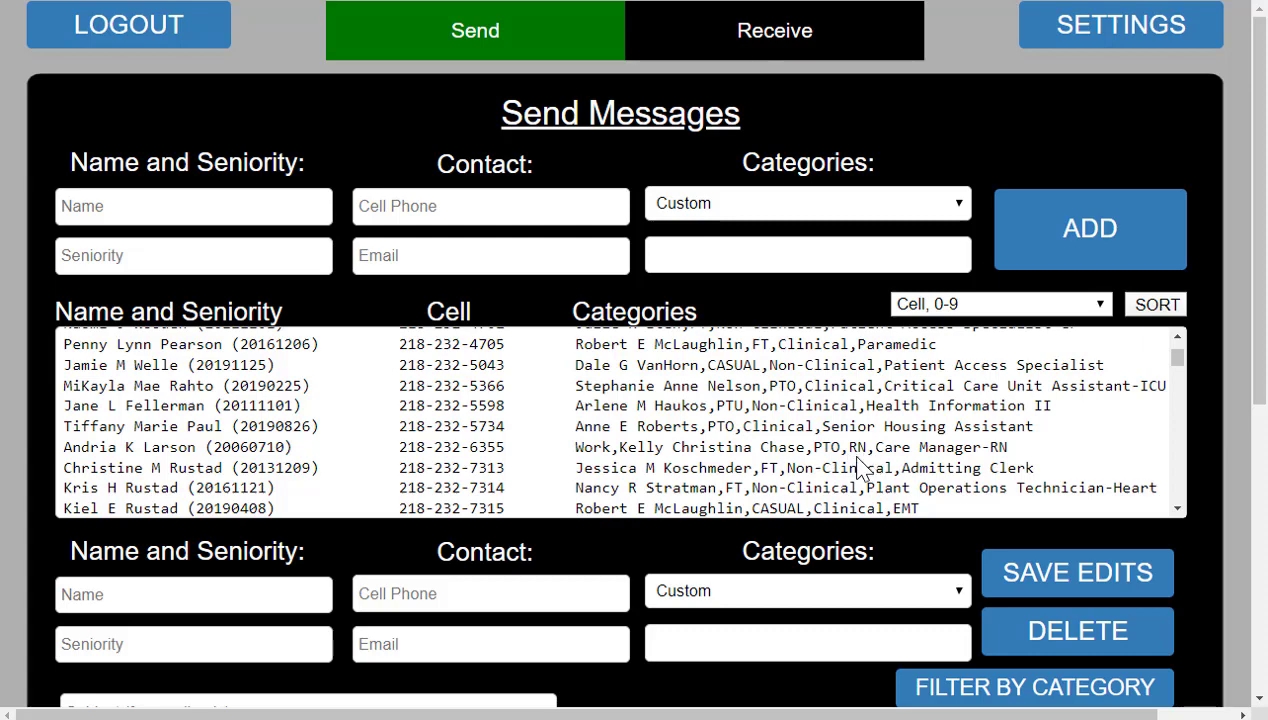
pyautogui.scroll(-1, 858, 468)
pyautogui.scroll(-3, 862, 548)
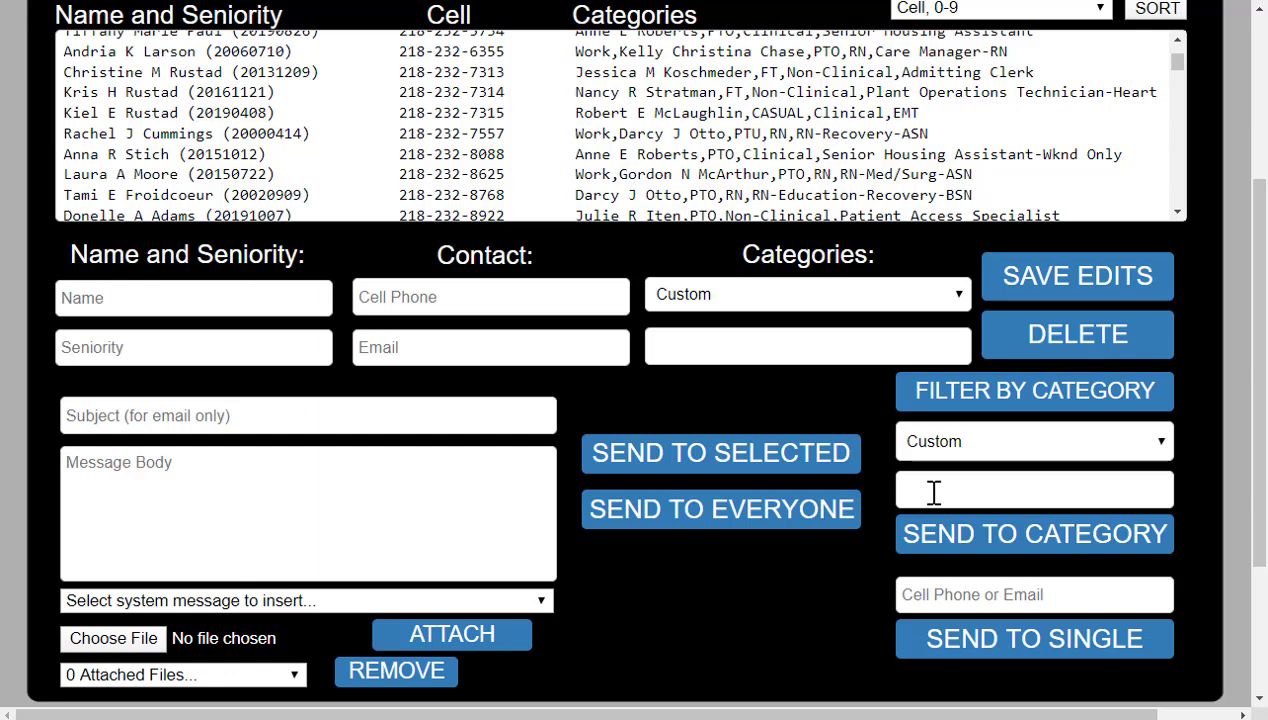
pyautogui.click(934, 491)
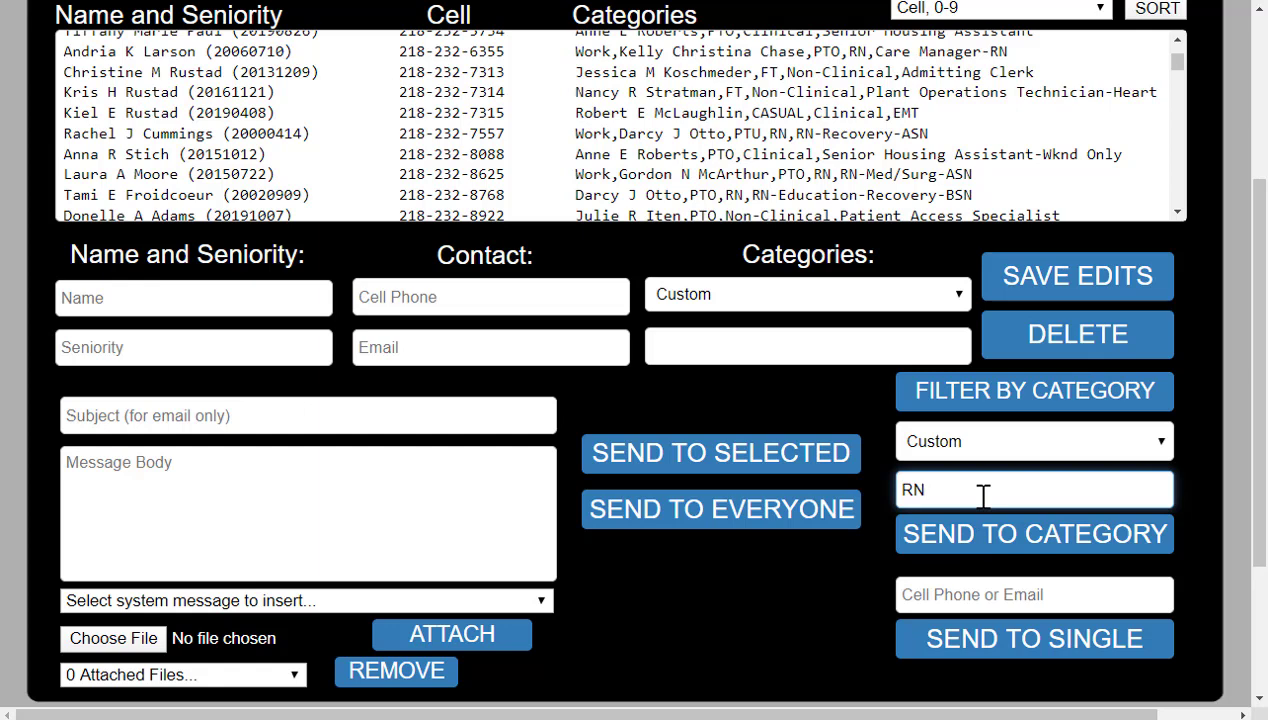
pyautogui.click(990, 396)
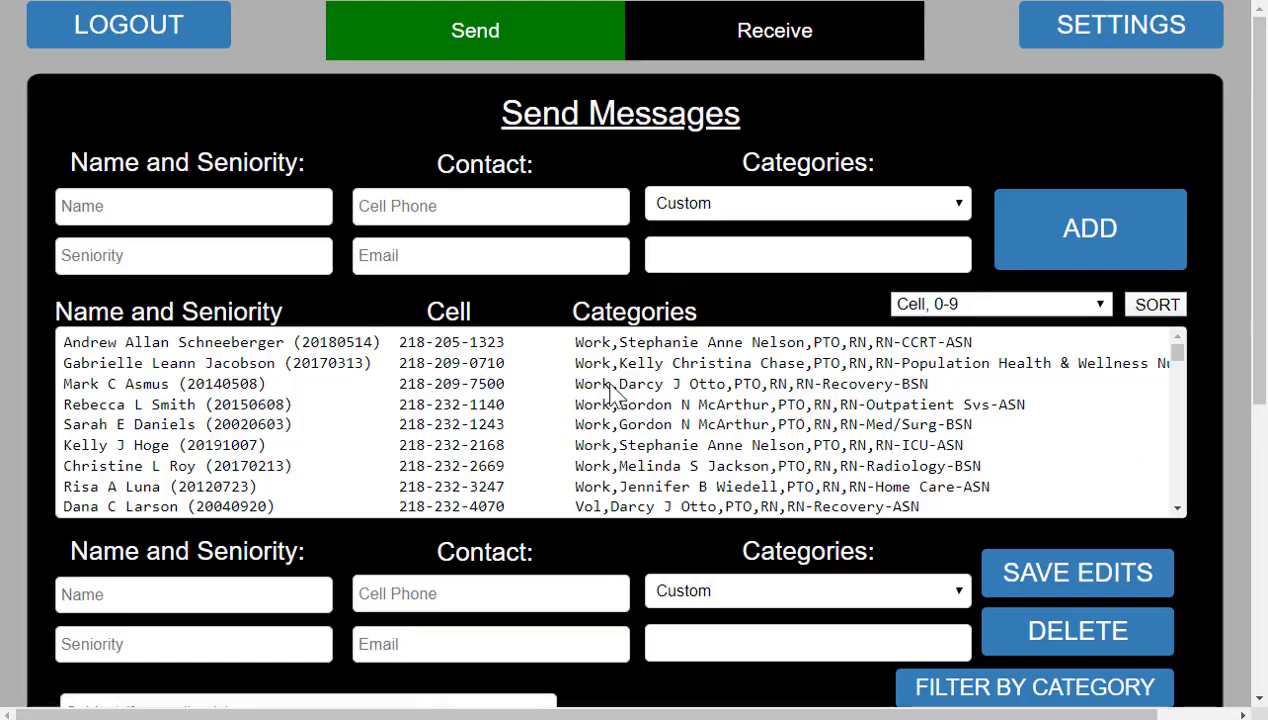
# - Review the filtered RN contacts and select the first five in the list
pyautogui.scroll(-10, 555, 400)
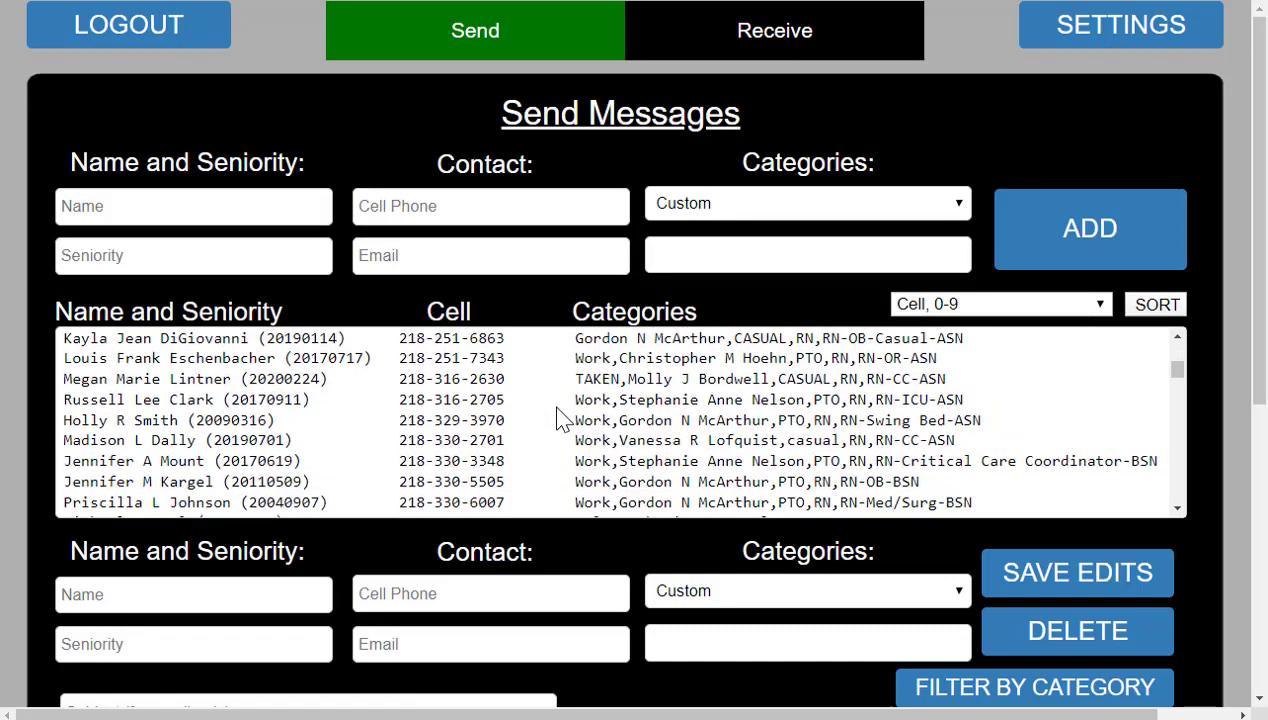
pyautogui.scroll(-3, 558, 422)
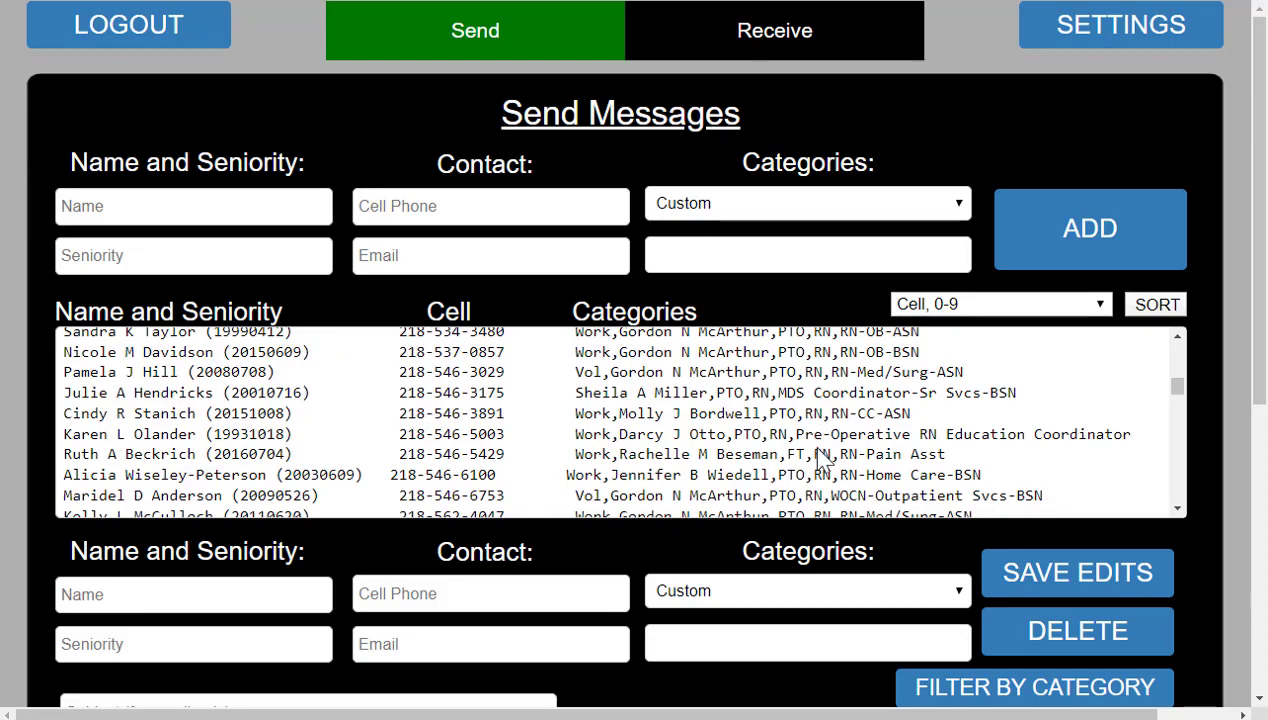
pyautogui.scroll(-1, 820, 455)
pyautogui.scroll(-5, 820, 460)
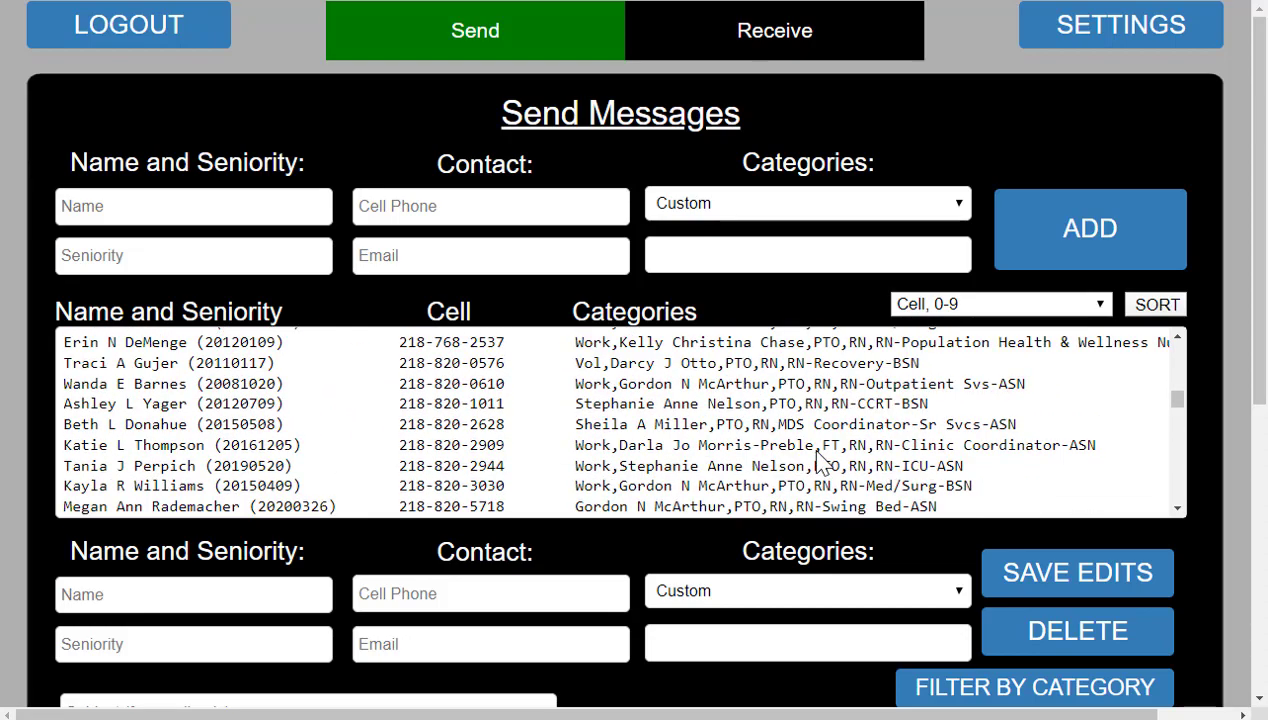
pyautogui.scroll(10, 820, 460)
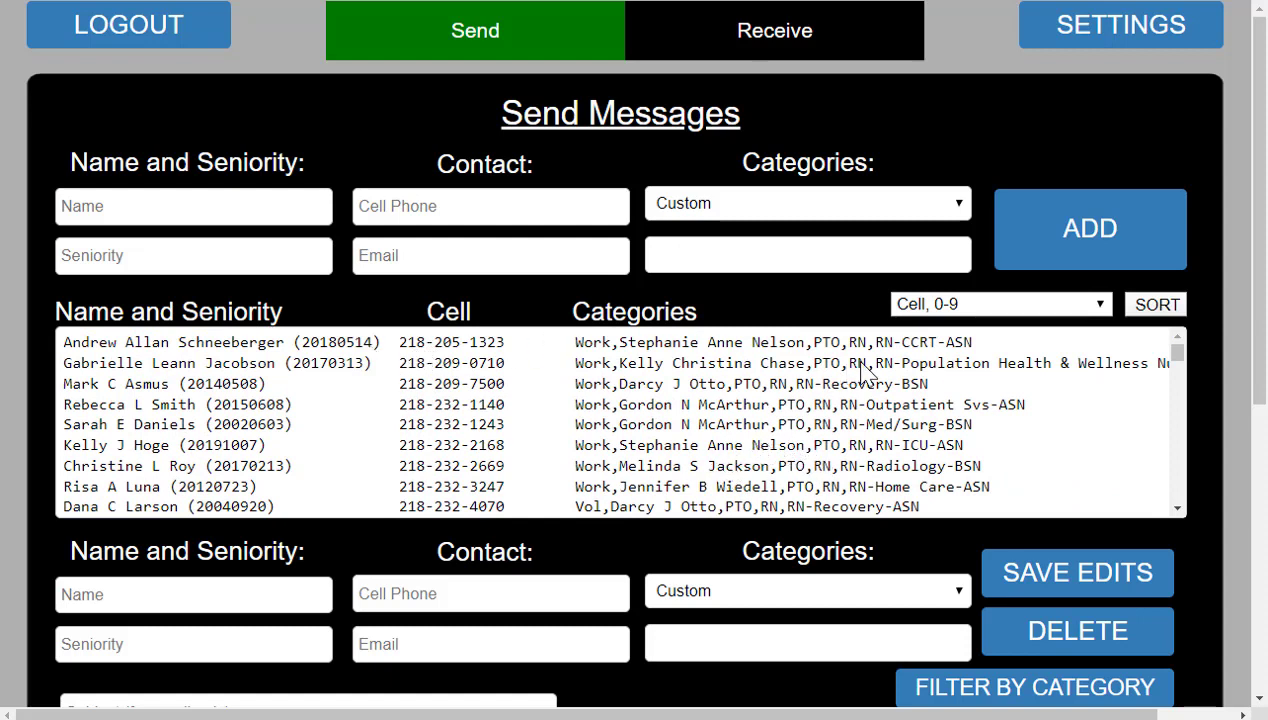
pyautogui.click(366, 343)
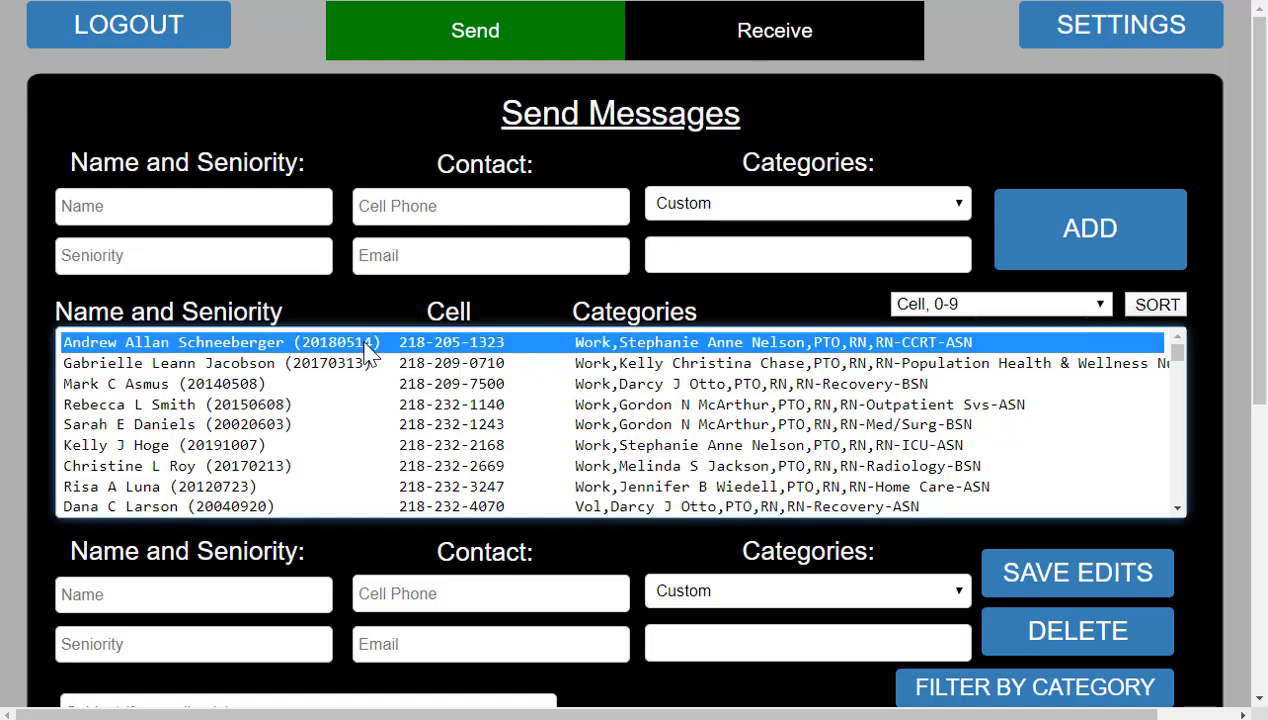
pyautogui.keyDown('shift'); pyautogui.click(316, 368); pyautogui.keyUp('shift')
pyautogui.keyDown('shift'); pyautogui.click(306, 386); pyautogui.keyUp('shift')
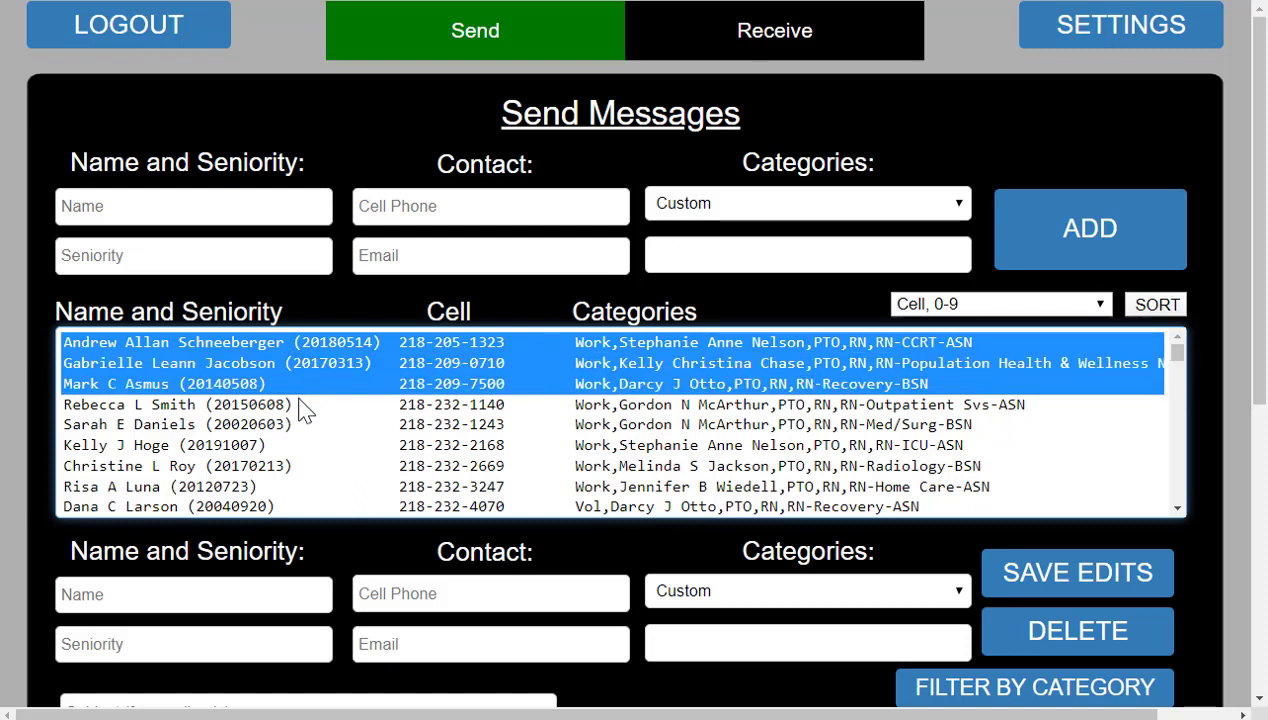
pyautogui.keyDown('shift'); pyautogui.click(303, 405); pyautogui.keyUp('shift')
pyautogui.keyDown('ctrl'); pyautogui.click(288, 425); pyautogui.keyUp('ctrl')
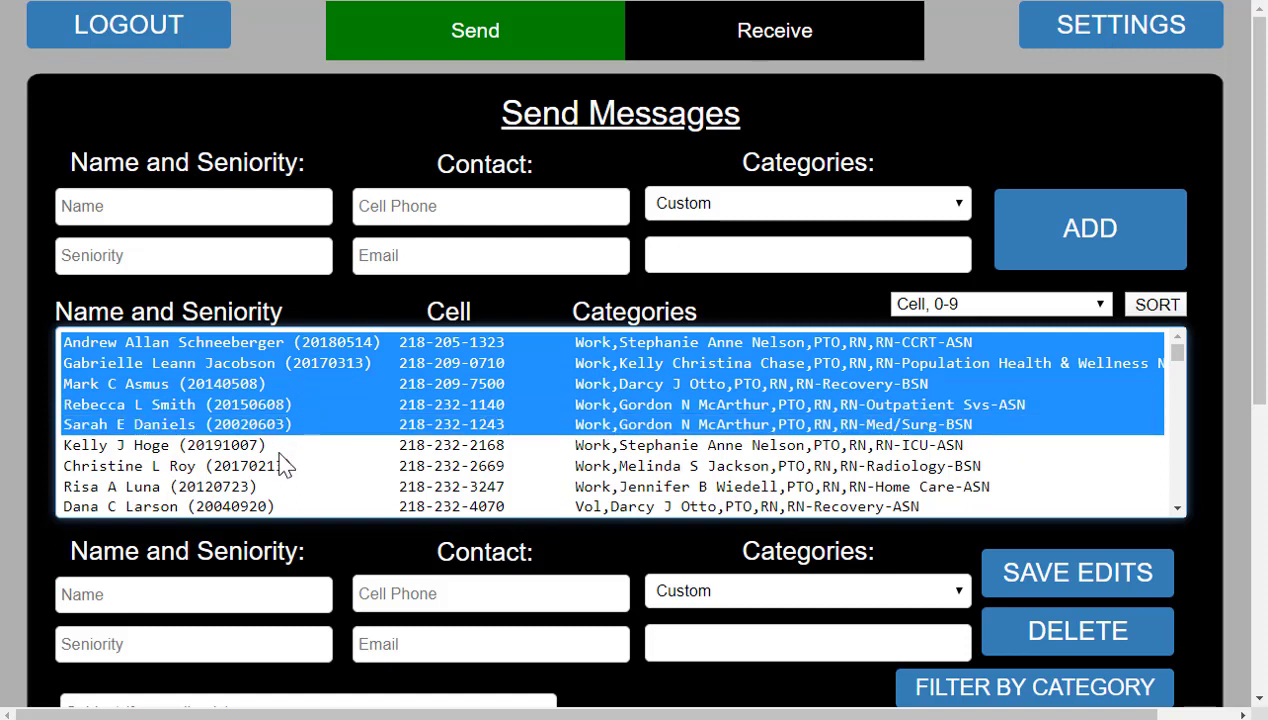
# - Select all contacts in the filtered list and place the cursor in the empty message body
pyautogui.hotkey('ctrl', 'a')
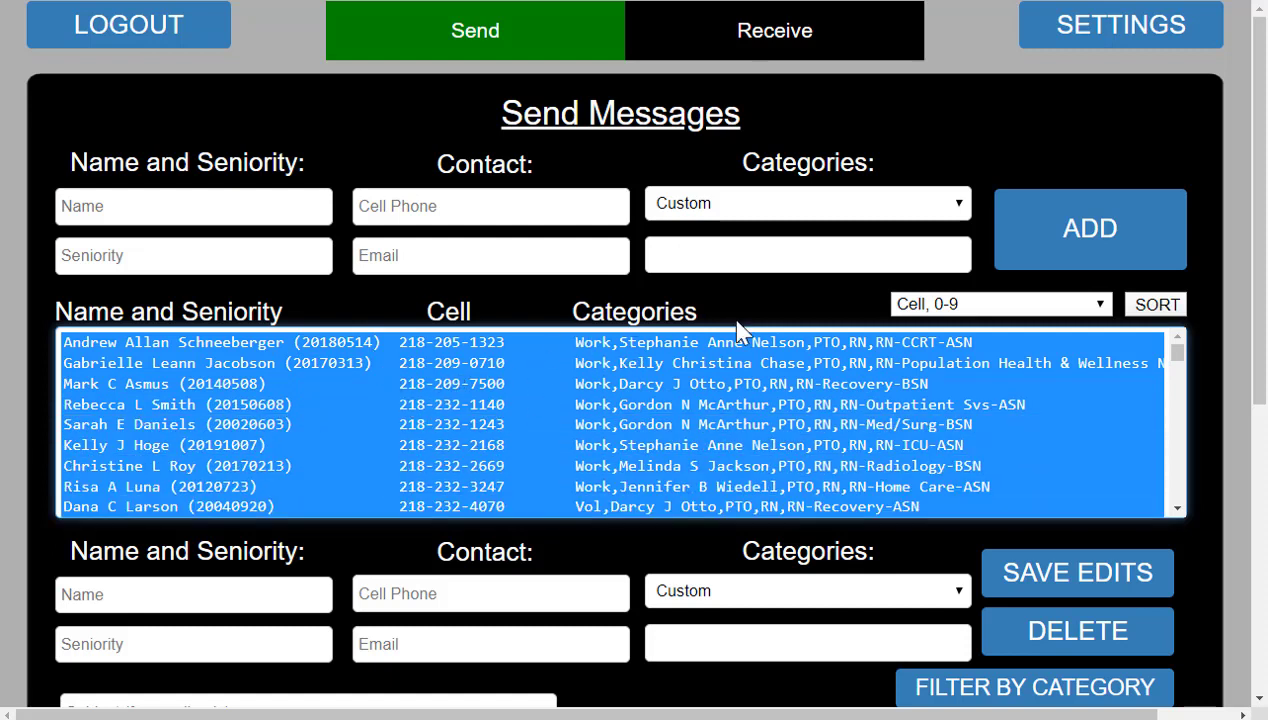
pyautogui.scroll(-1, 667, 555)
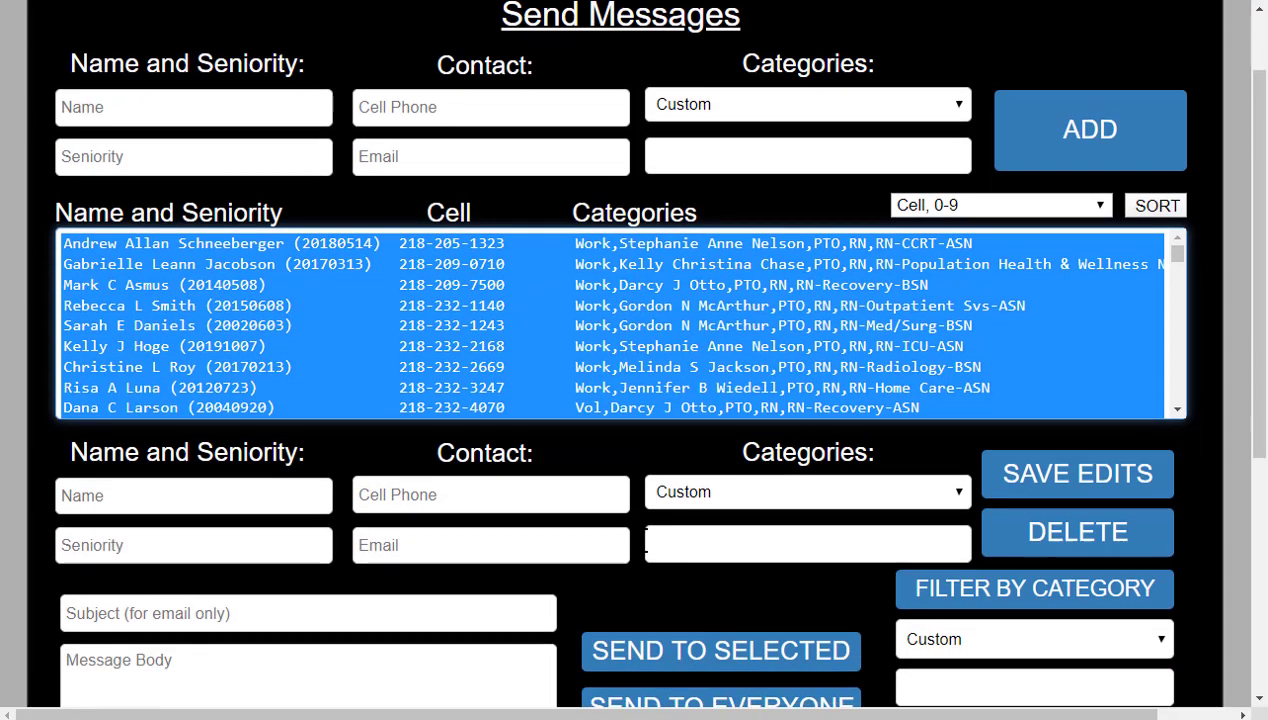
pyautogui.click(302, 656)
pyautogui.scroll(-1, 302, 656)
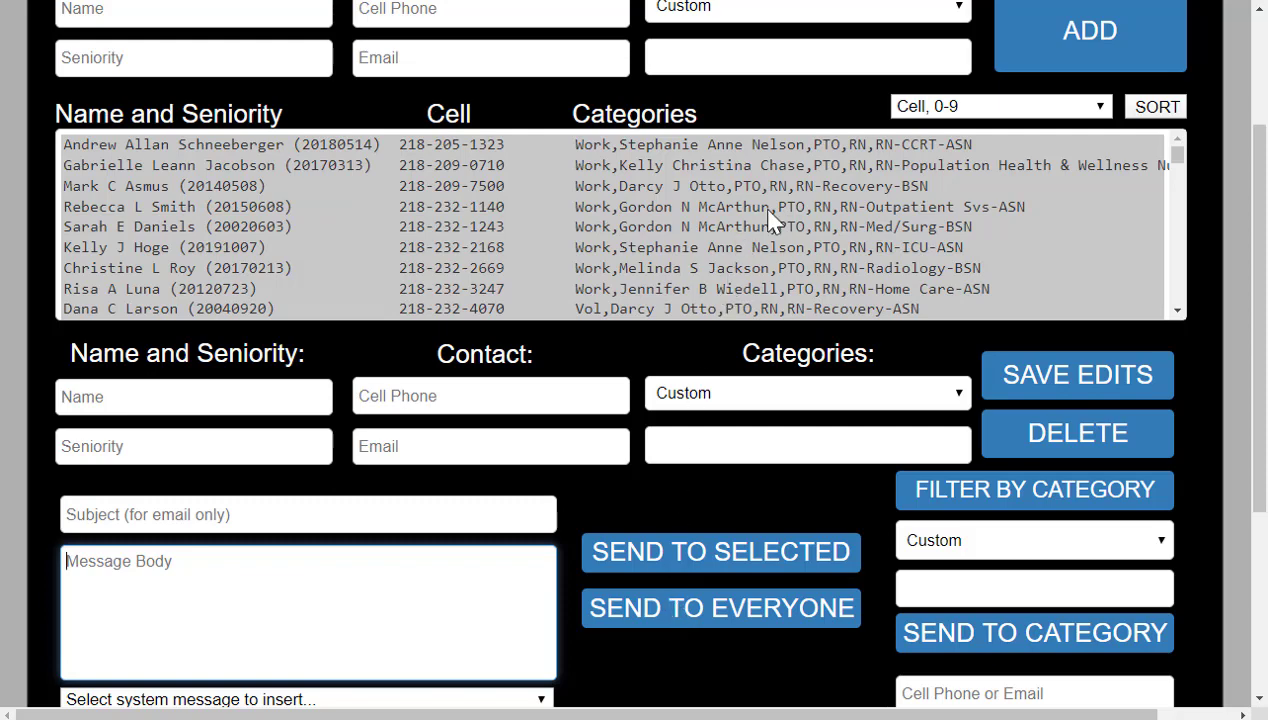
# - Review the RN contacts' categories, and reapply the category filter with an empty custom category to list all contacts
pyautogui.scroll(-4, 772, 218)
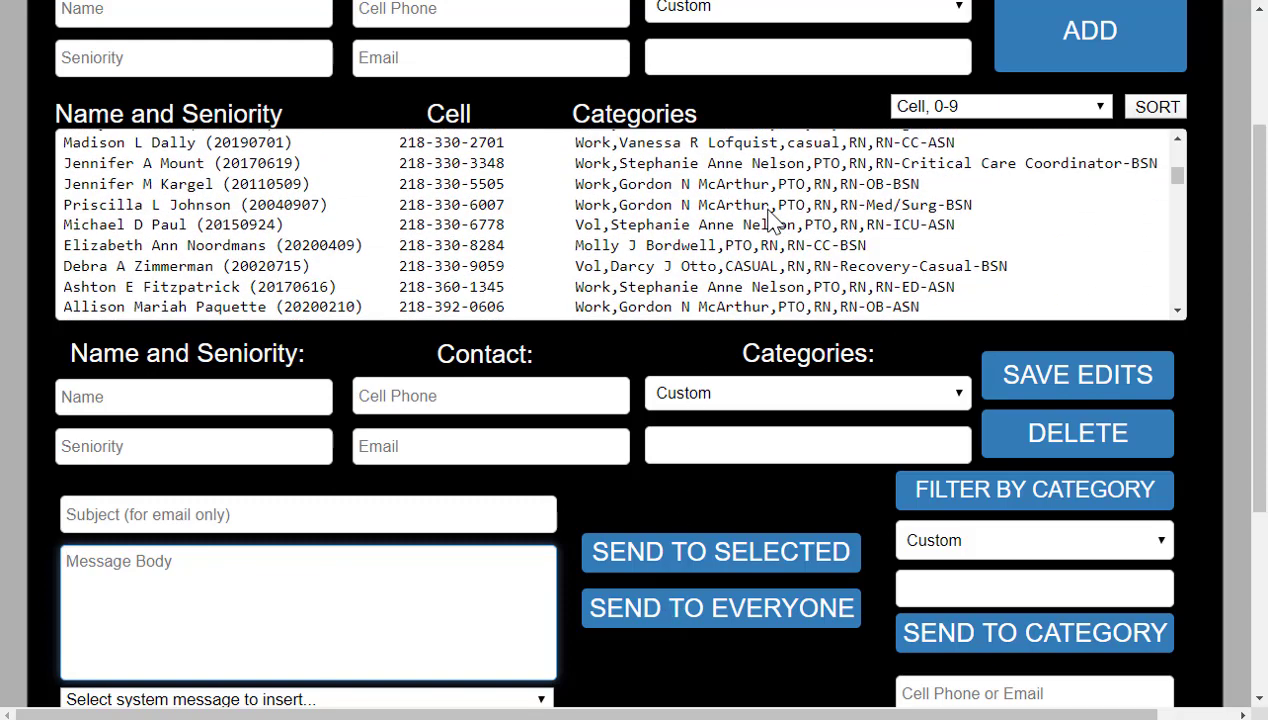
pyautogui.click(772, 218)
pyautogui.scroll(-3, 775, 222)
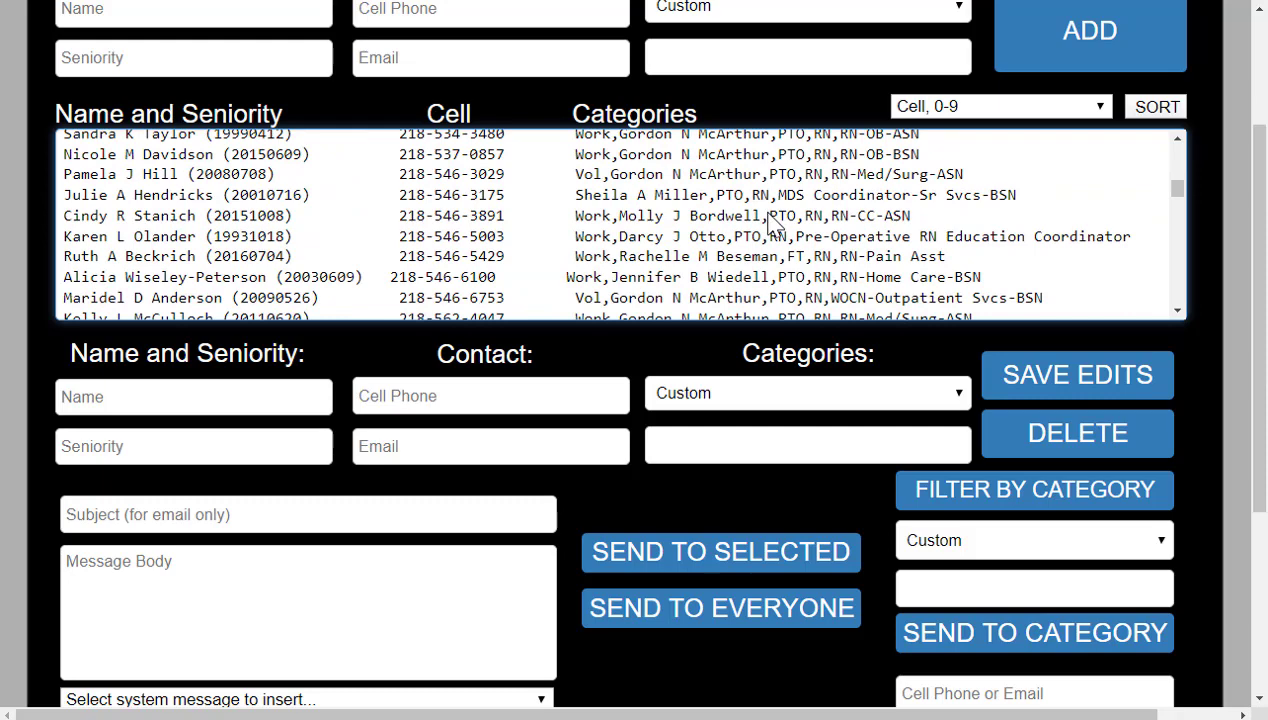
pyautogui.scroll(-5, 775, 224)
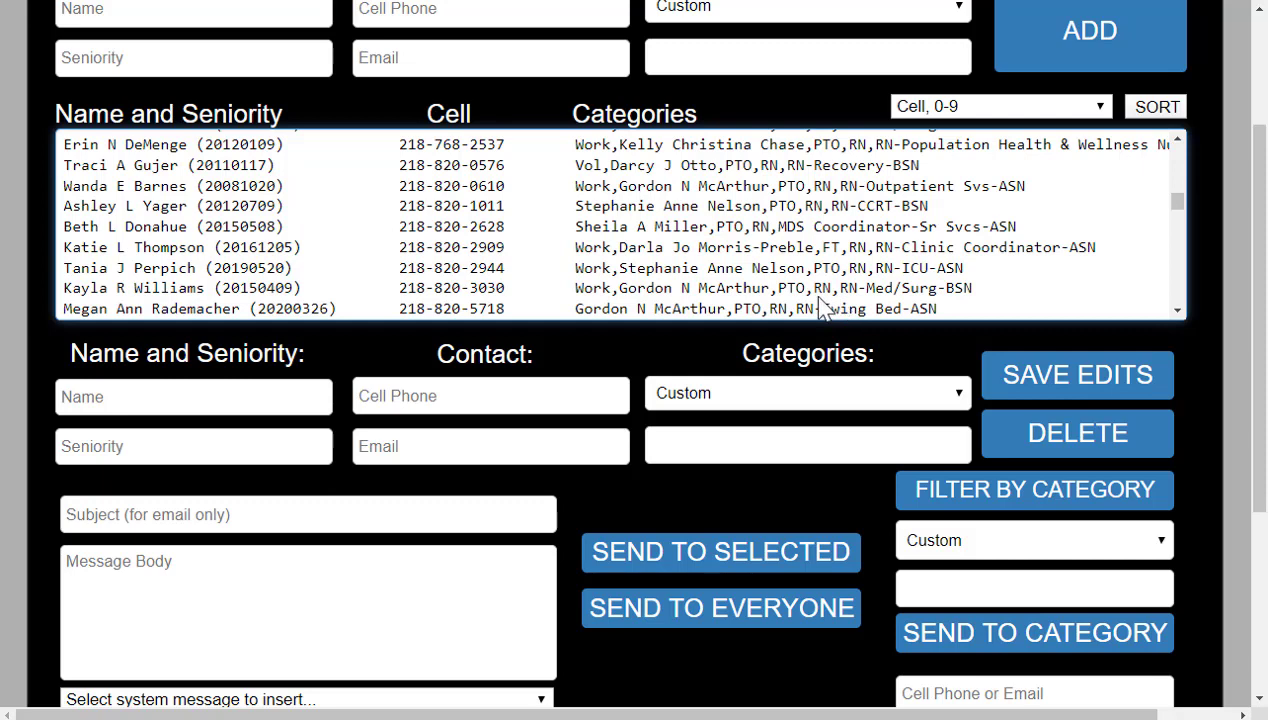
pyautogui.scroll(-2, 822, 308)
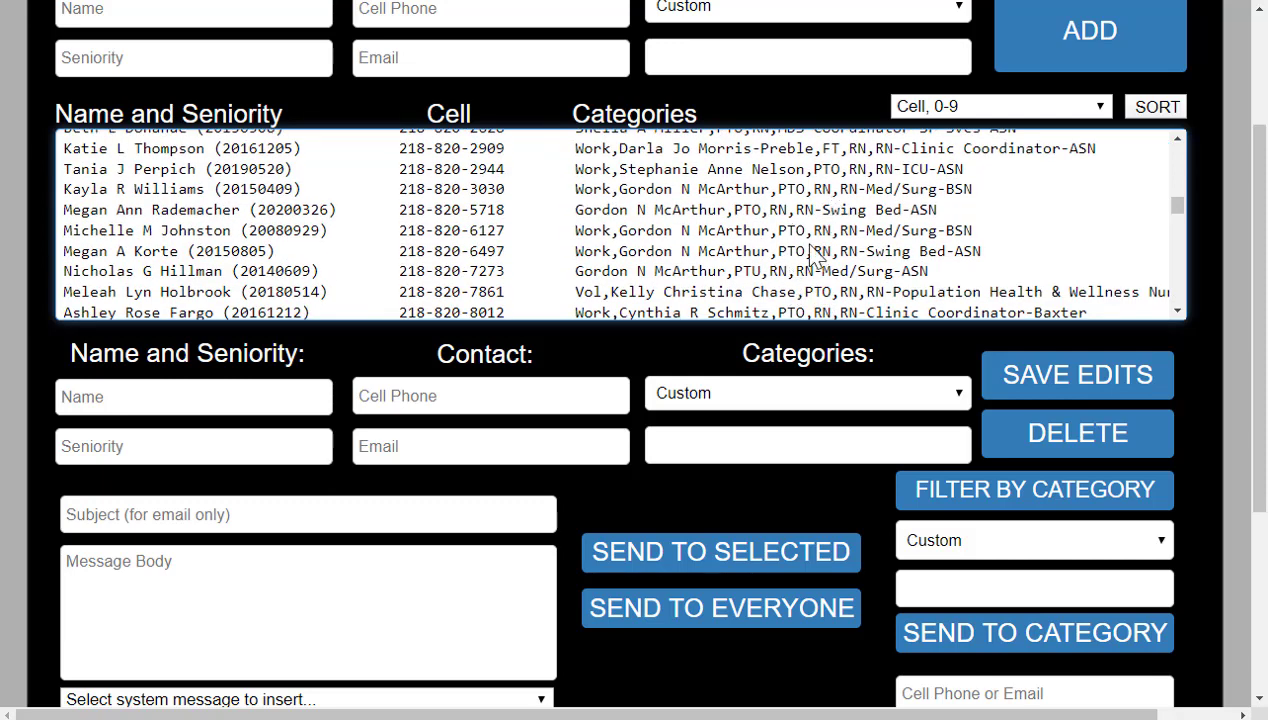
pyautogui.scroll(-2, 792, 282)
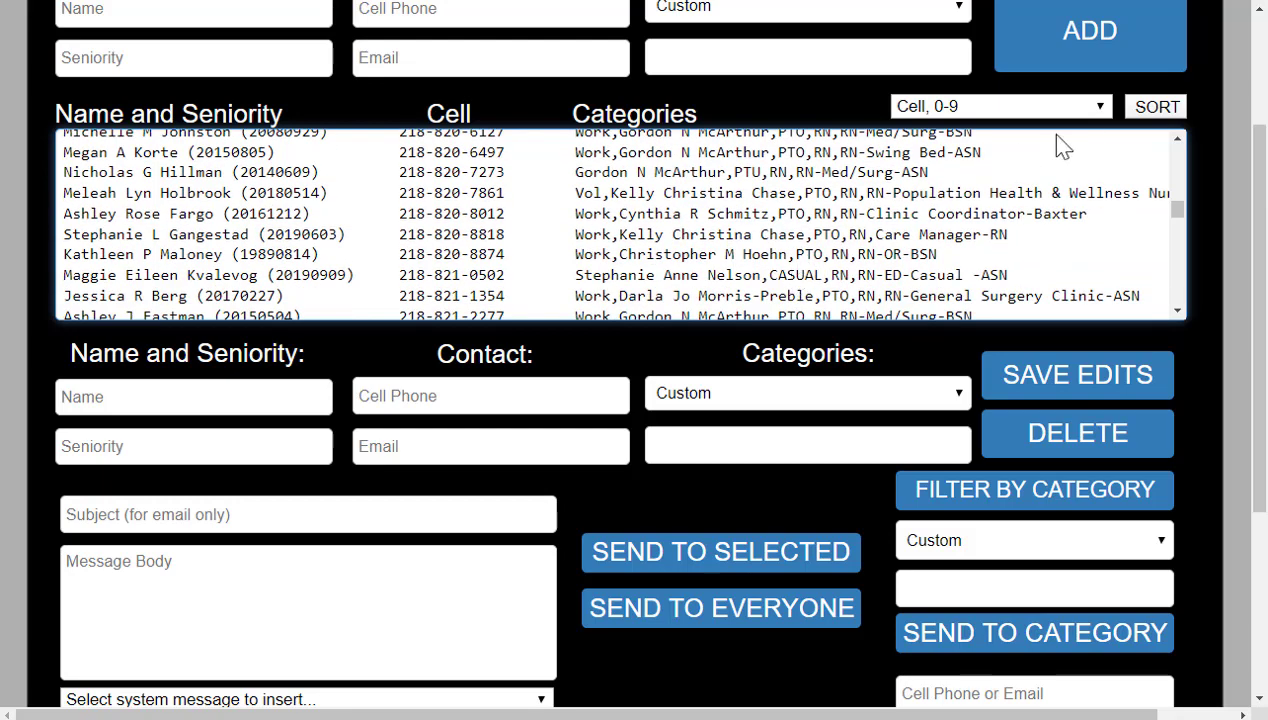
pyautogui.scroll(15, 1066, 210)
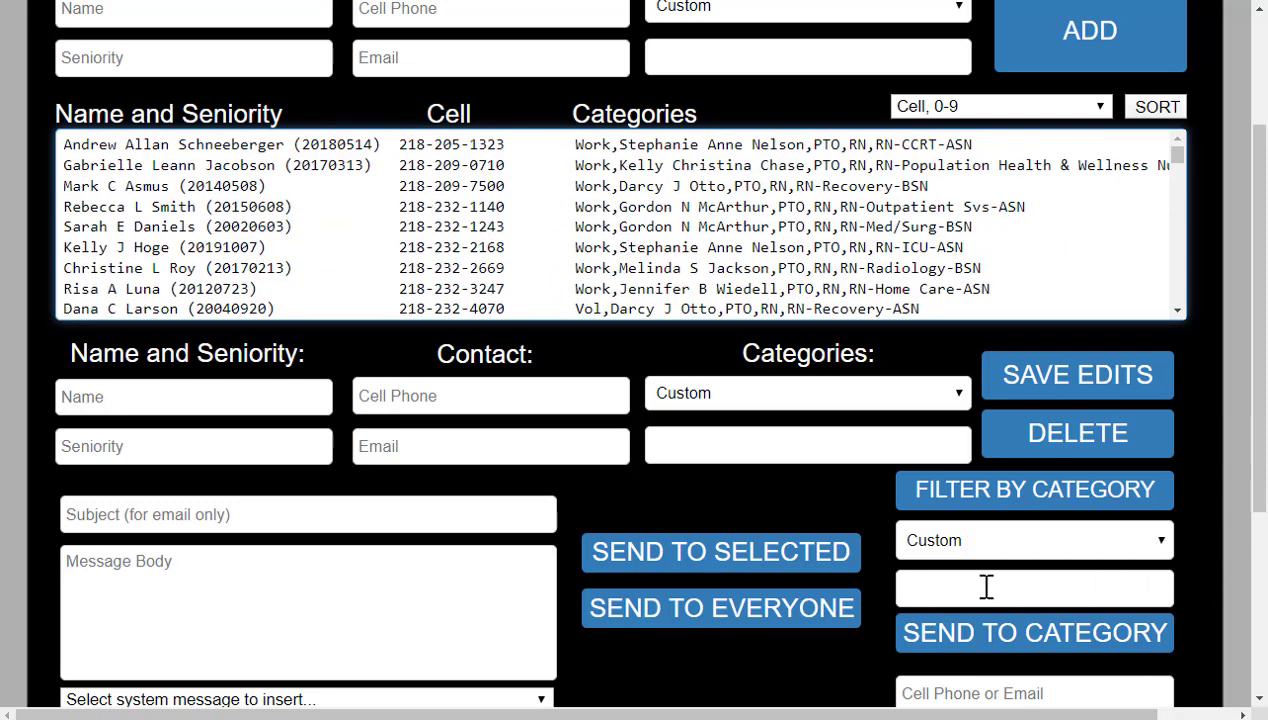
pyautogui.click(1000, 505)
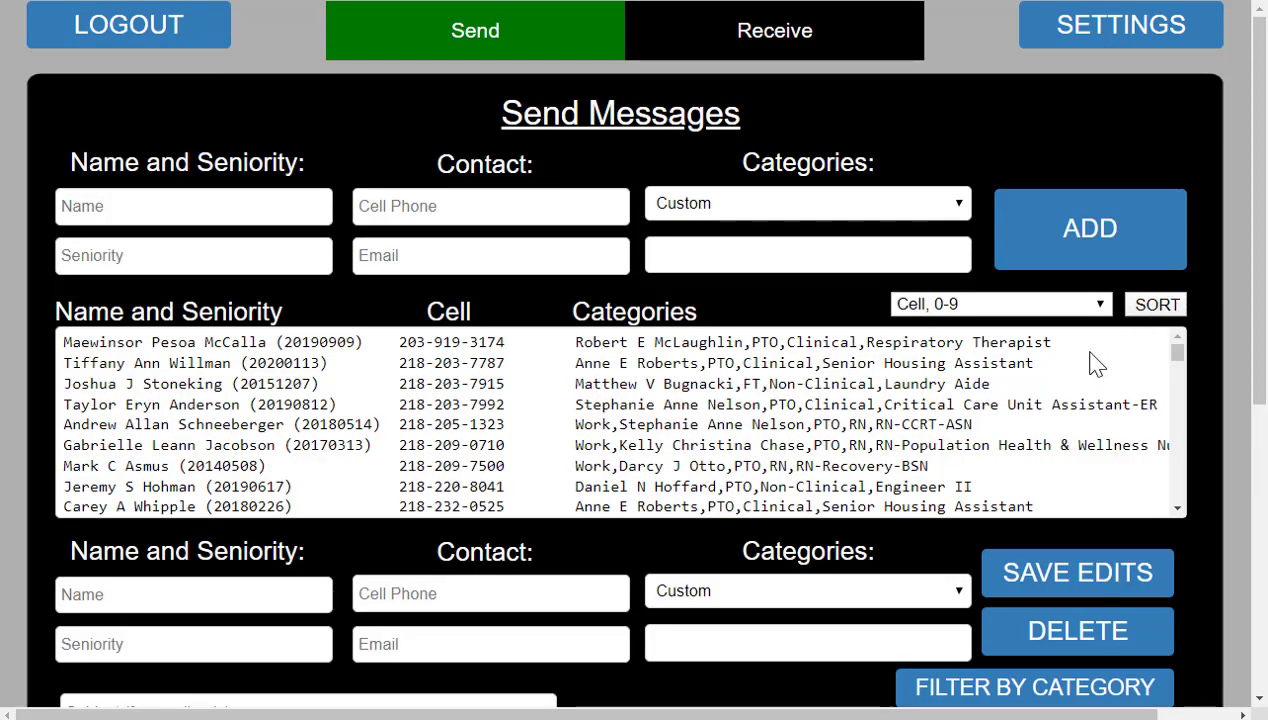
# - Filter the contact list by the combined custom category PTO,RN and look through the matching contacts
pyautogui.scroll(-3, 1022, 420)
pyautogui.scroll(-5, 1022, 425)
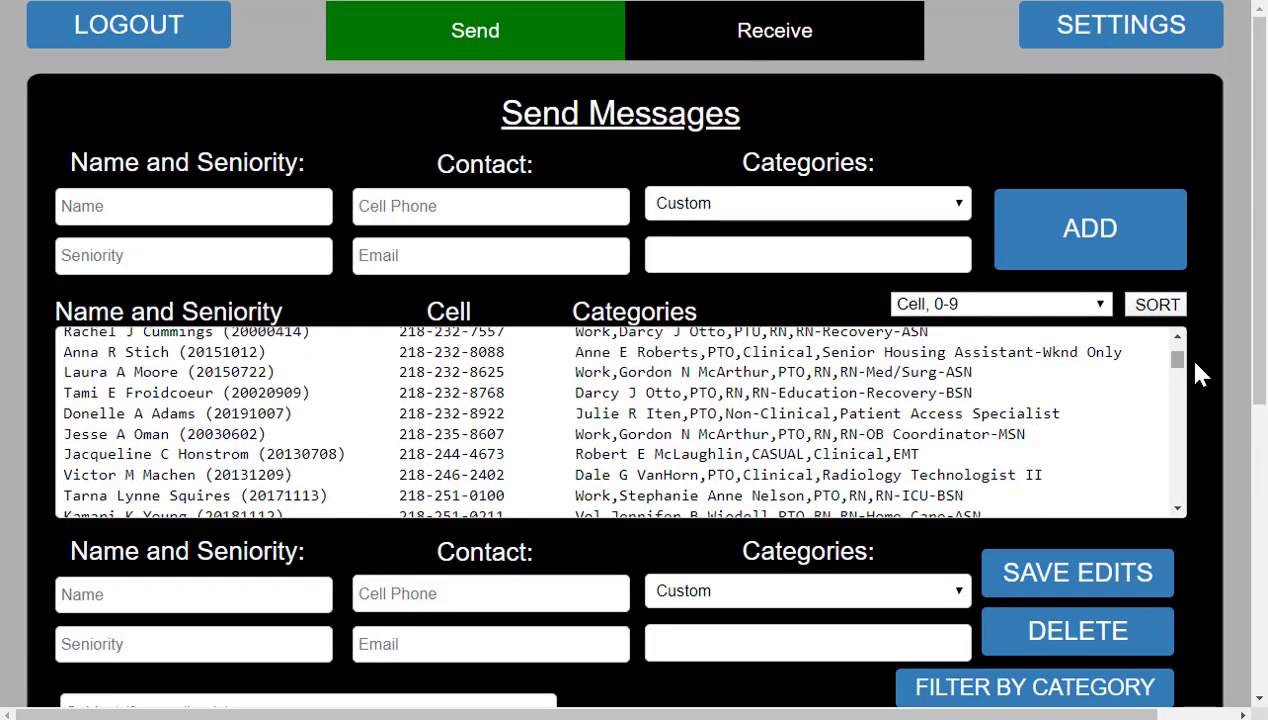
pyautogui.scroll(-1, 1223, 369)
pyautogui.scroll(-1, 1223, 370)
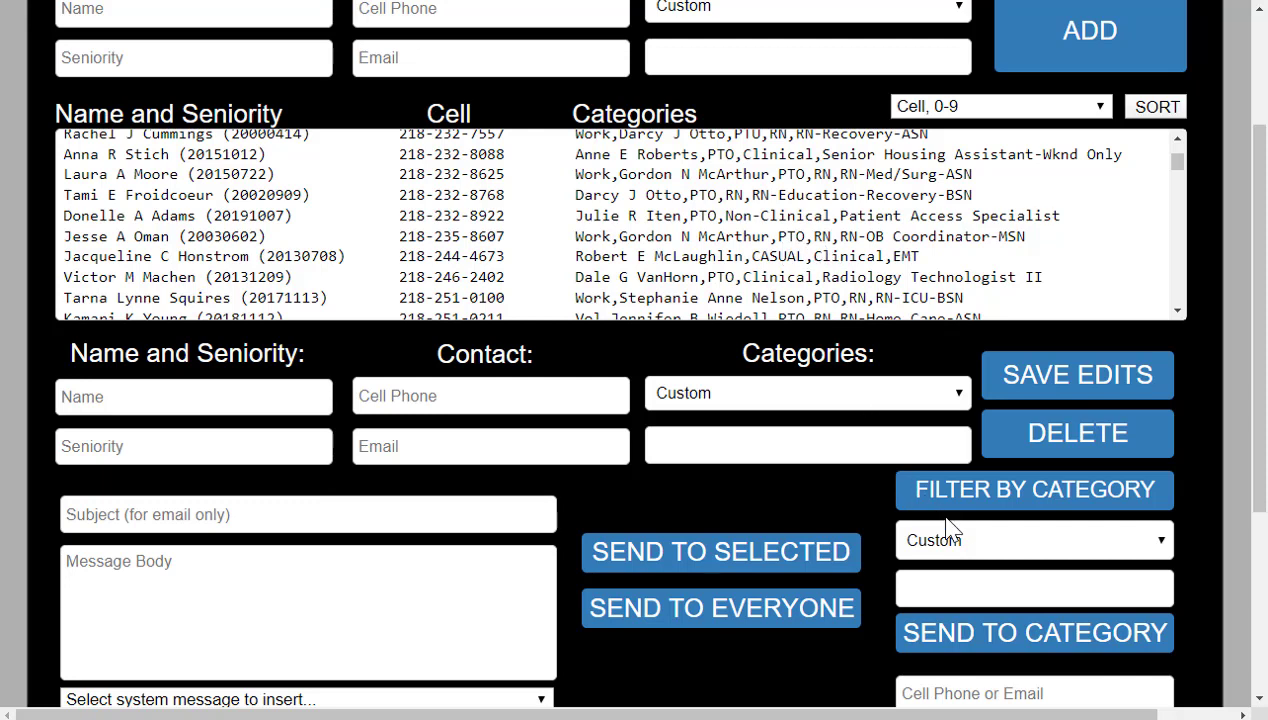
pyautogui.click(958, 585)
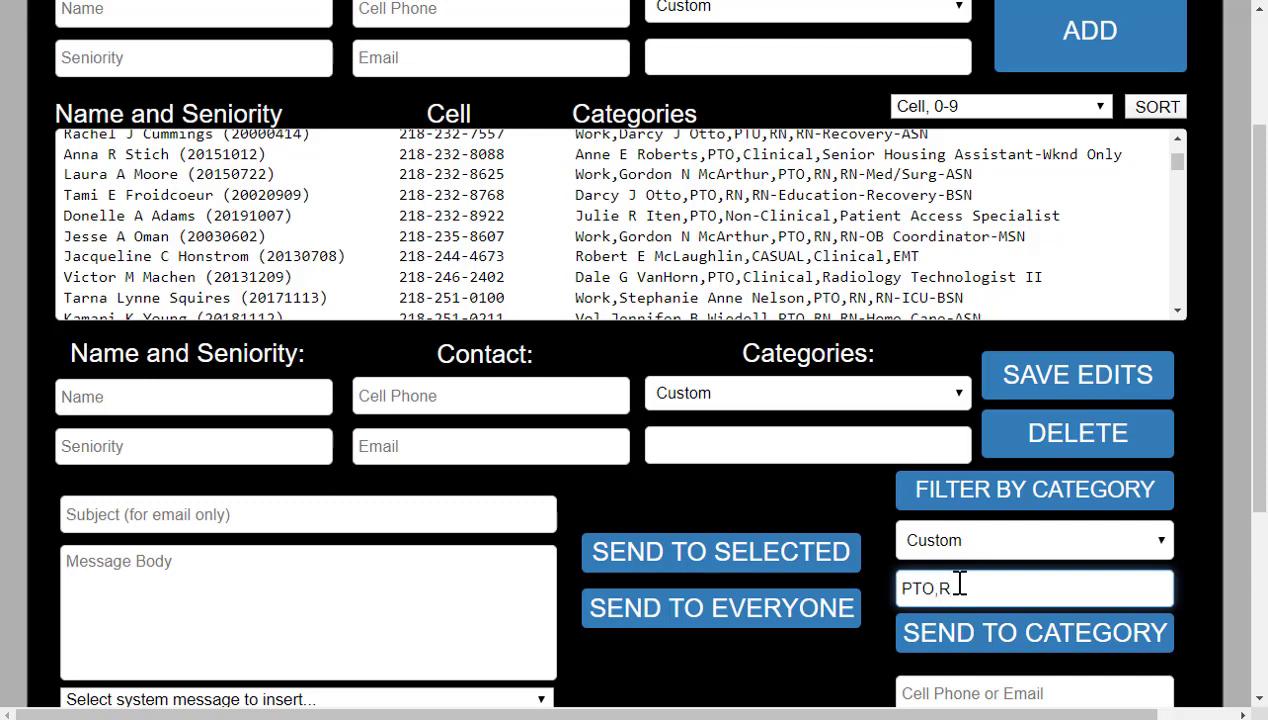
pyautogui.click(950, 504)
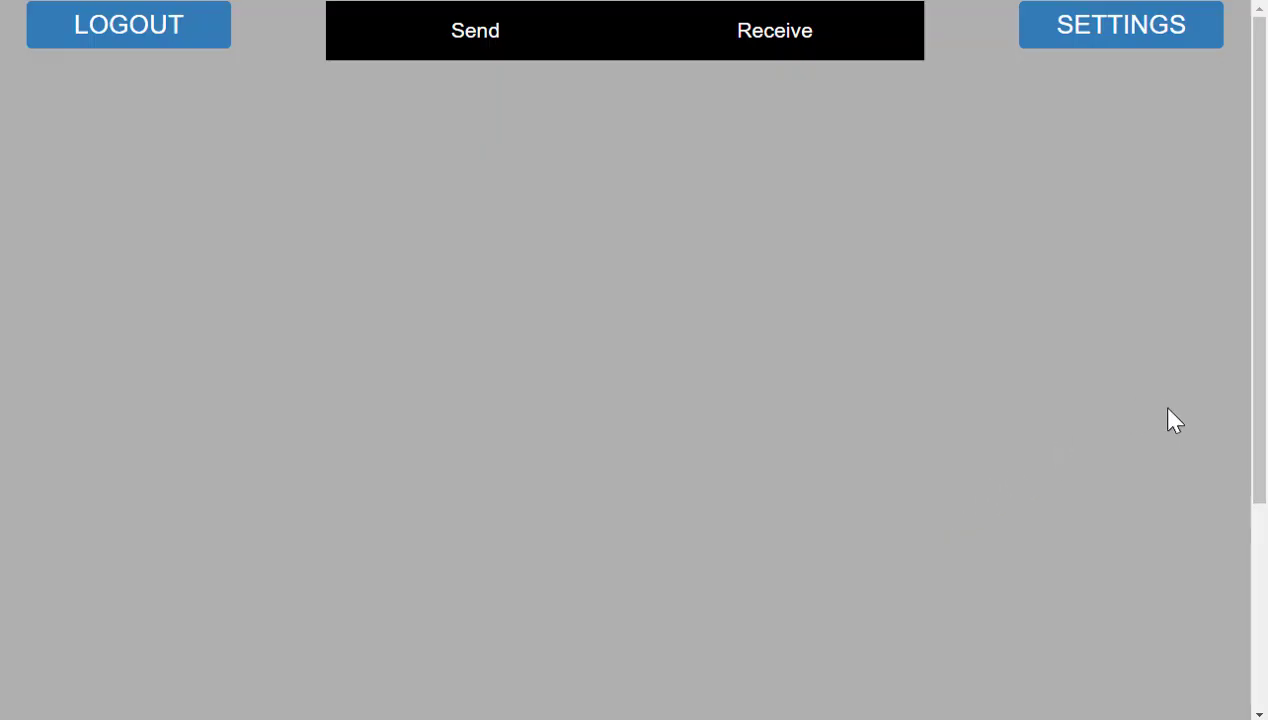
pyautogui.scroll(-2, 928, 410)
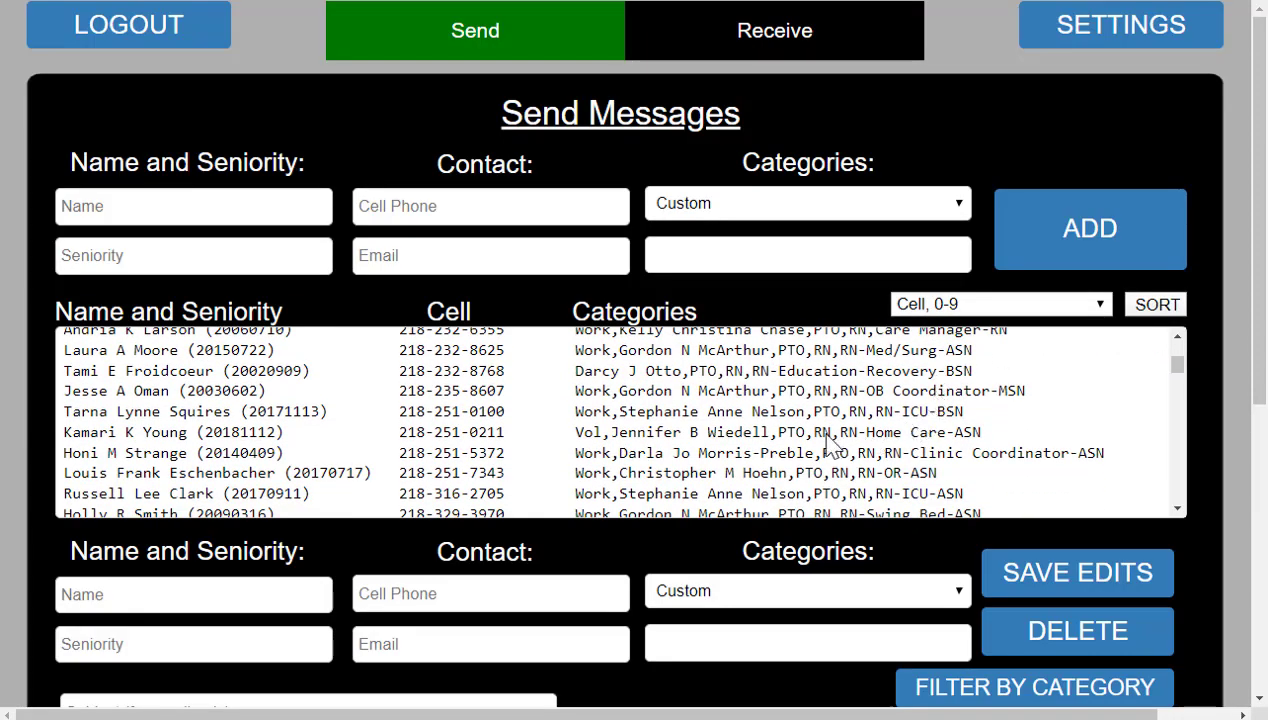
pyautogui.scroll(-1, 860, 453)
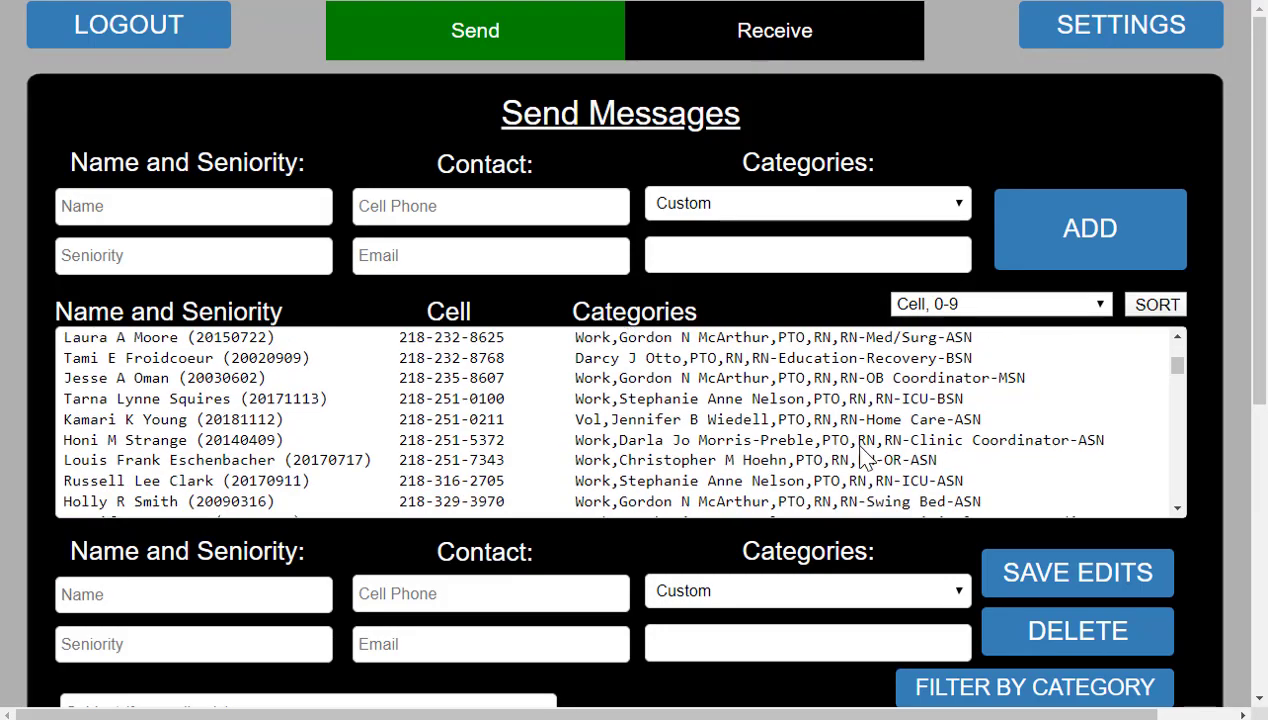
# - Look through the remaining PTO,RN contacts, and reapply the category filter with an empty custom category to list all contacts
pyautogui.scroll(-10, 866, 455)
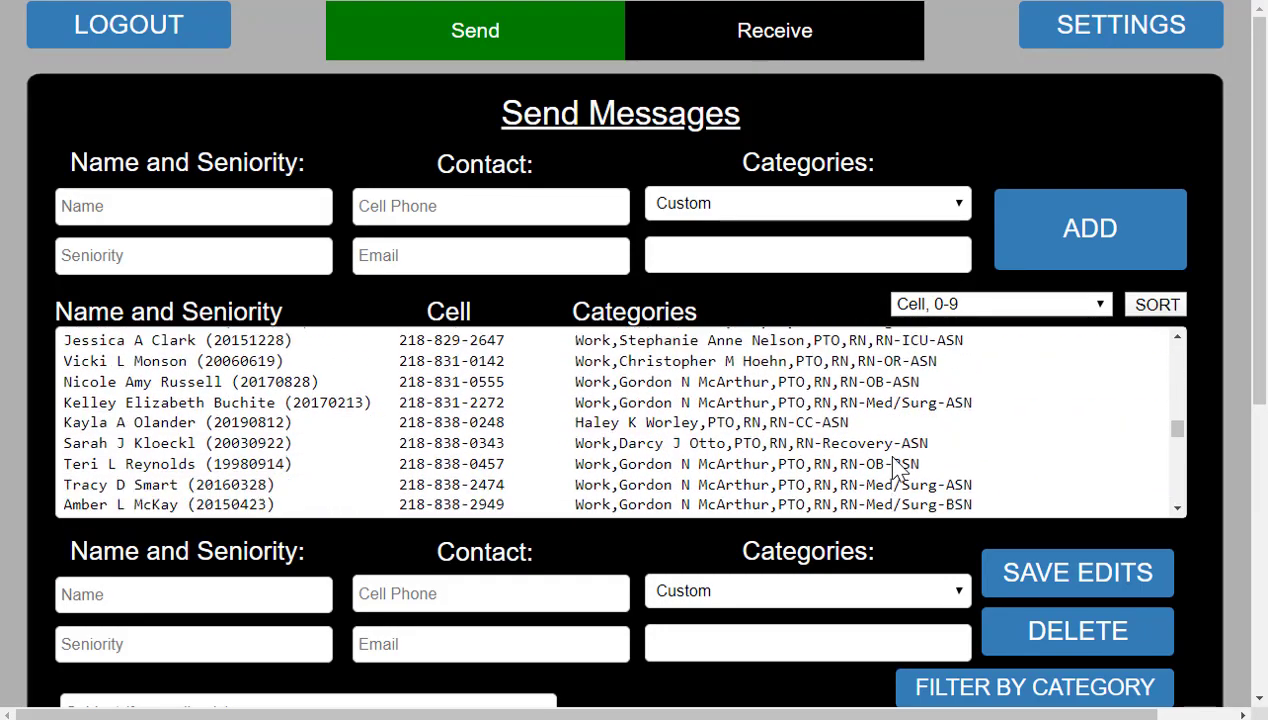
pyautogui.scroll(-8, 900, 470)
pyautogui.scroll(-4, 1223, 518)
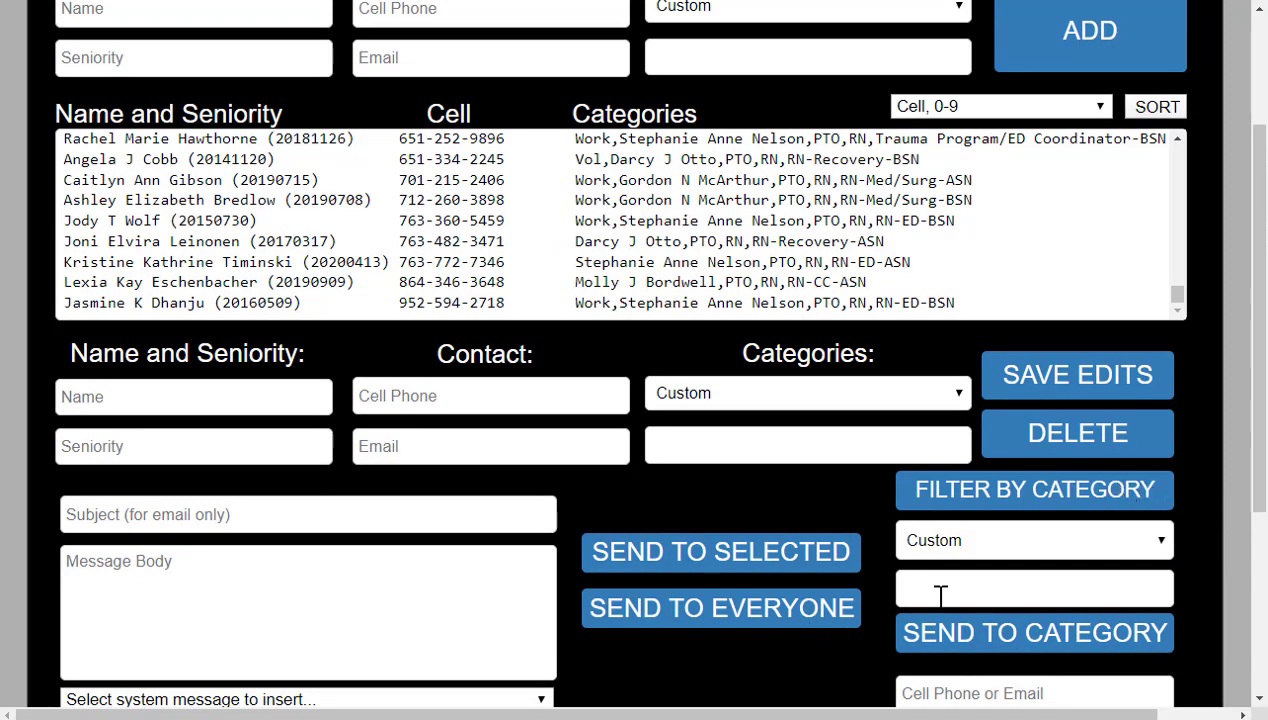
pyautogui.click(975, 502)
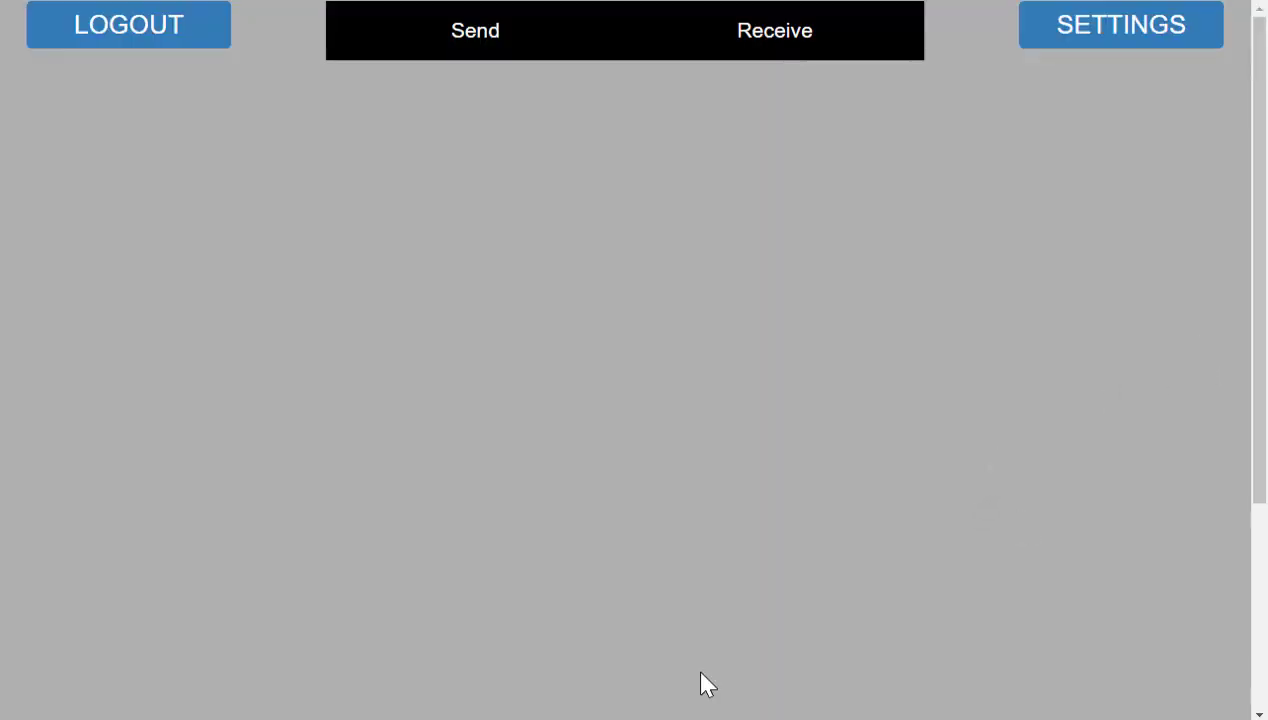
# - Look through the full contact list, sorted by cell number, for entries with incomplete phone numbers
pyautogui.scroll(-1, 710, 393)
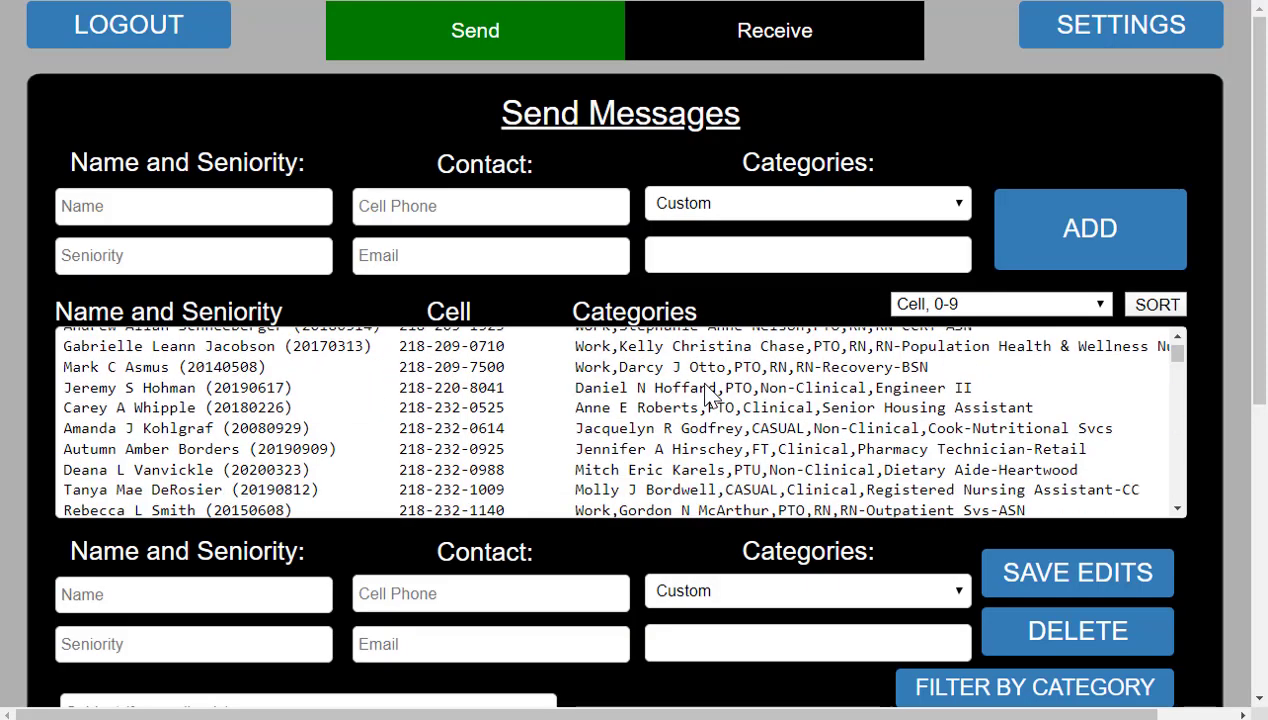
pyautogui.scroll(-1, 710, 393)
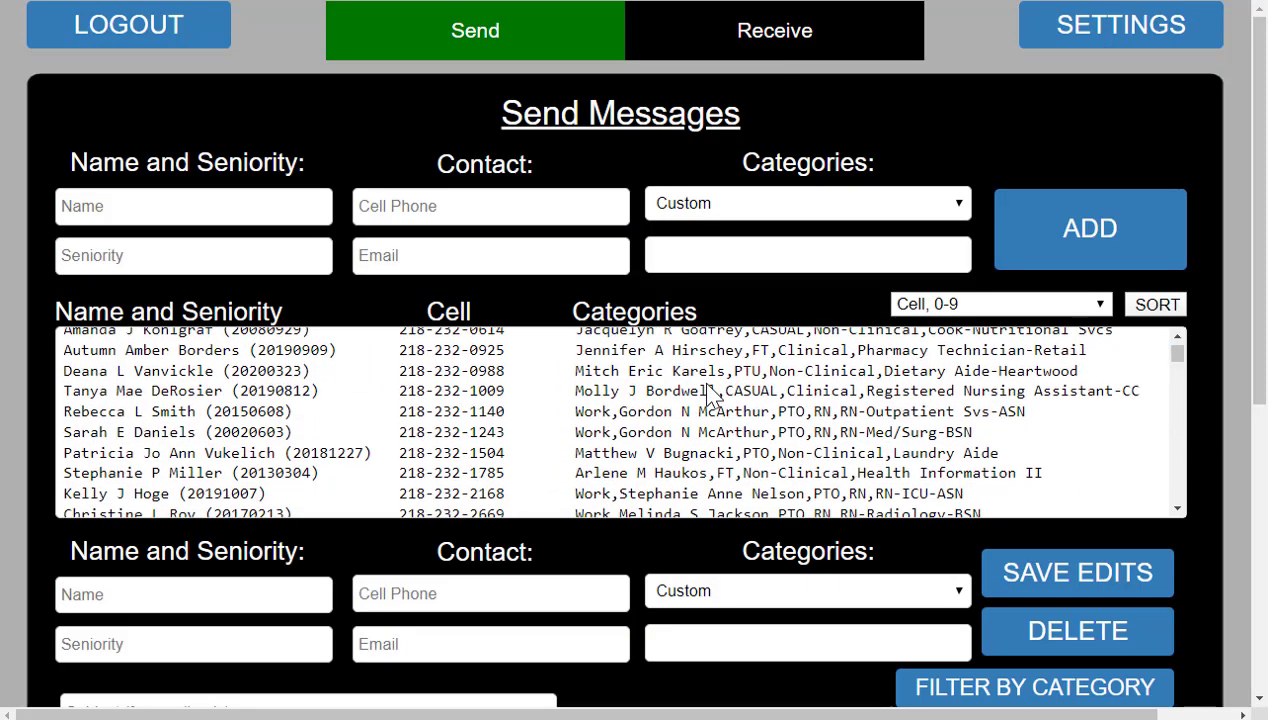
pyautogui.scroll(-1, 710, 393)
pyautogui.scroll(-1, 716, 397)
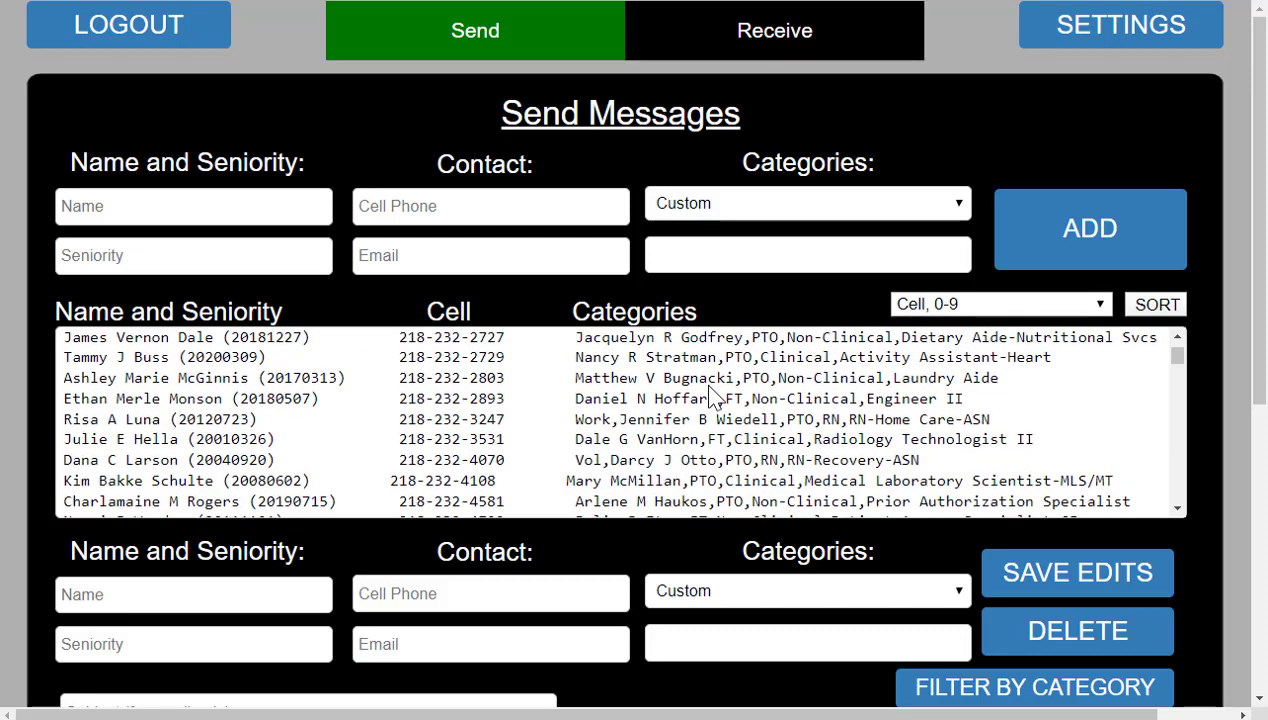
pyautogui.scroll(-1, 712, 397)
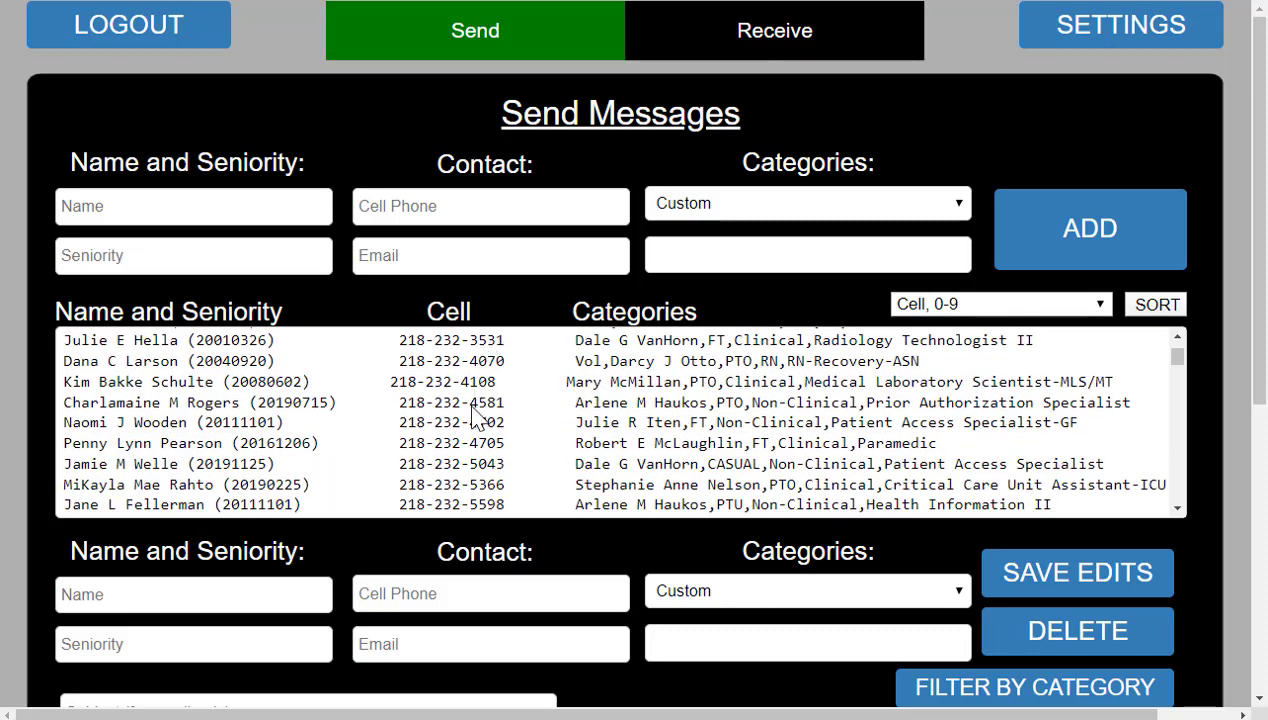
pyautogui.scroll(-4, 478, 452)
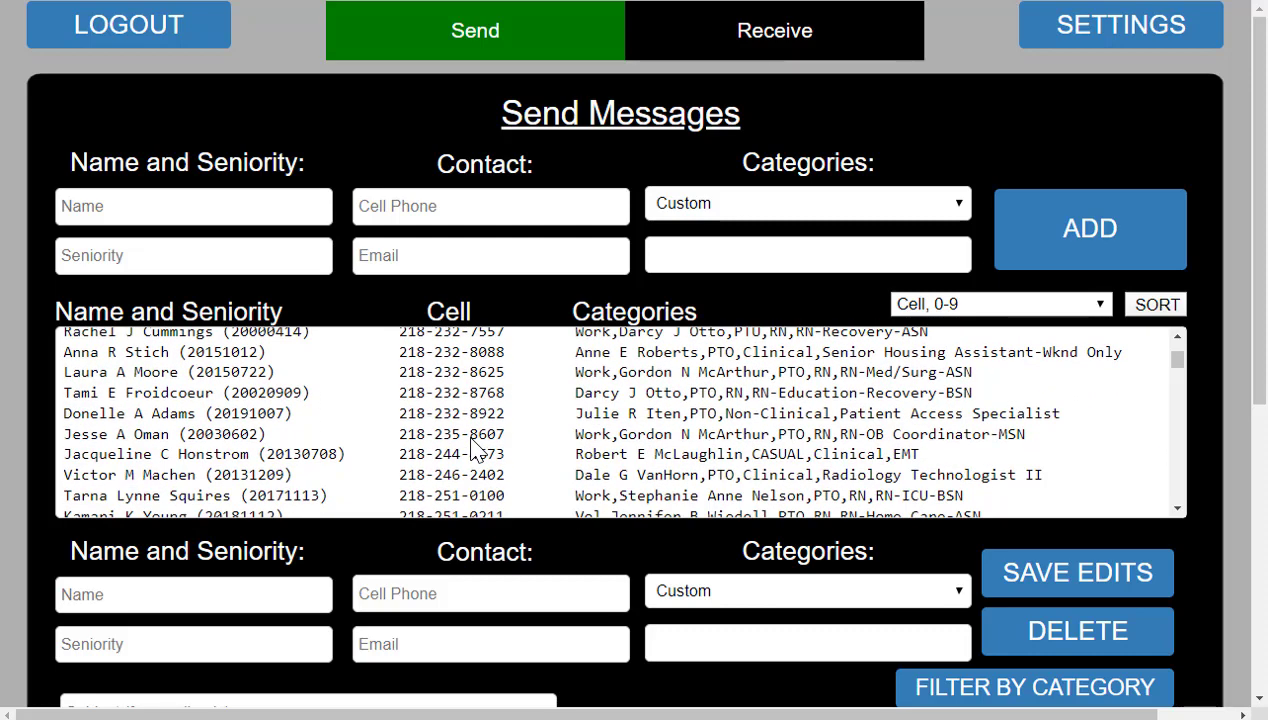
pyautogui.scroll(-5, 478, 452)
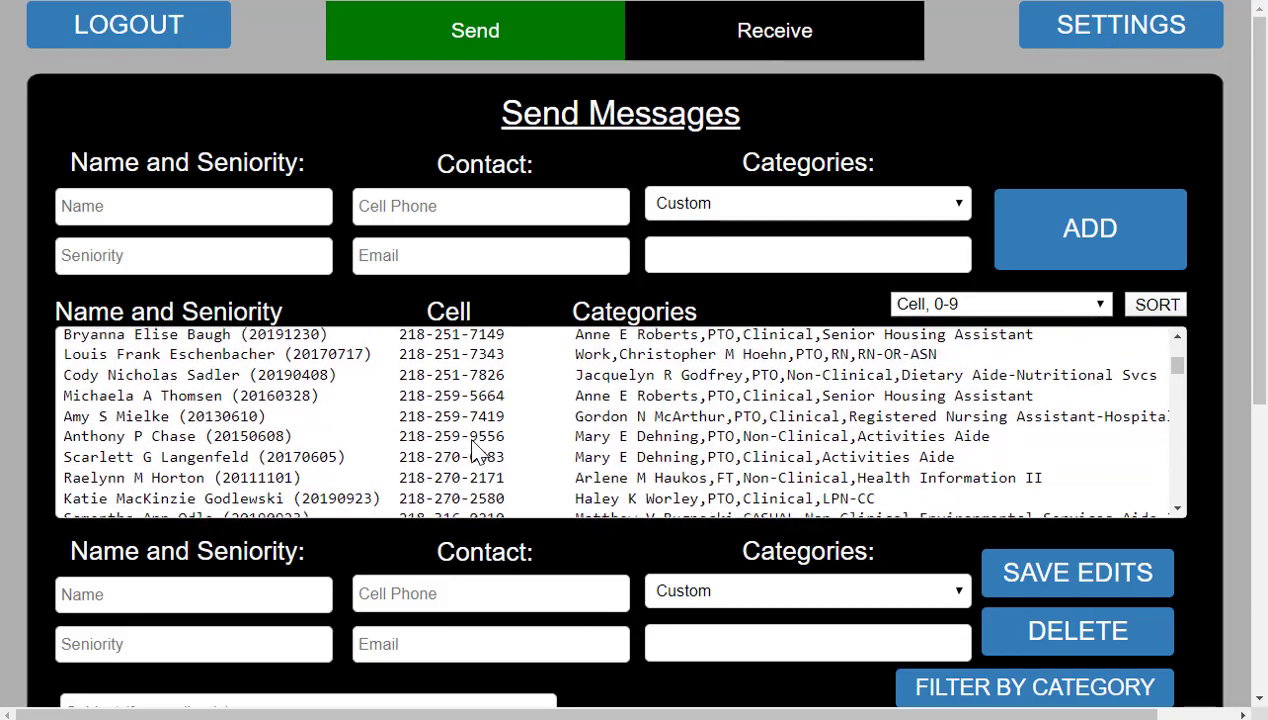
pyautogui.scroll(-5, 478, 452)
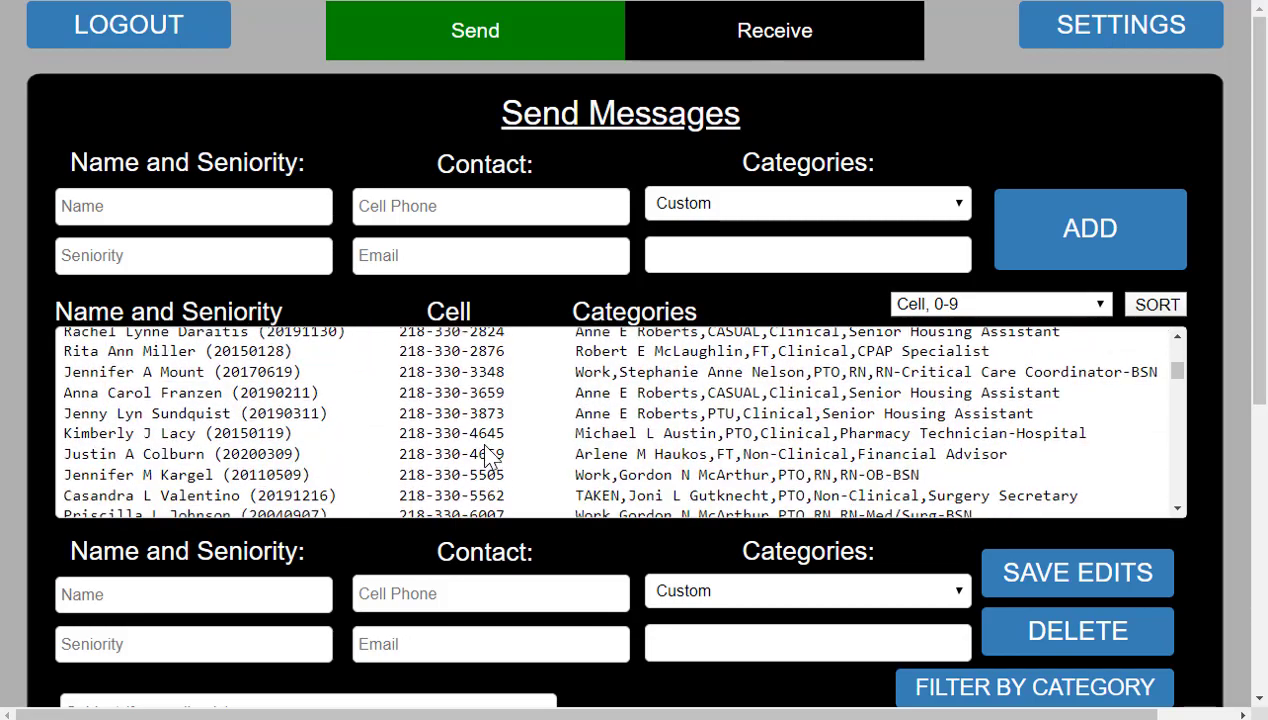
pyautogui.scroll(1, 490, 460)
pyautogui.scroll(-4, 490, 460)
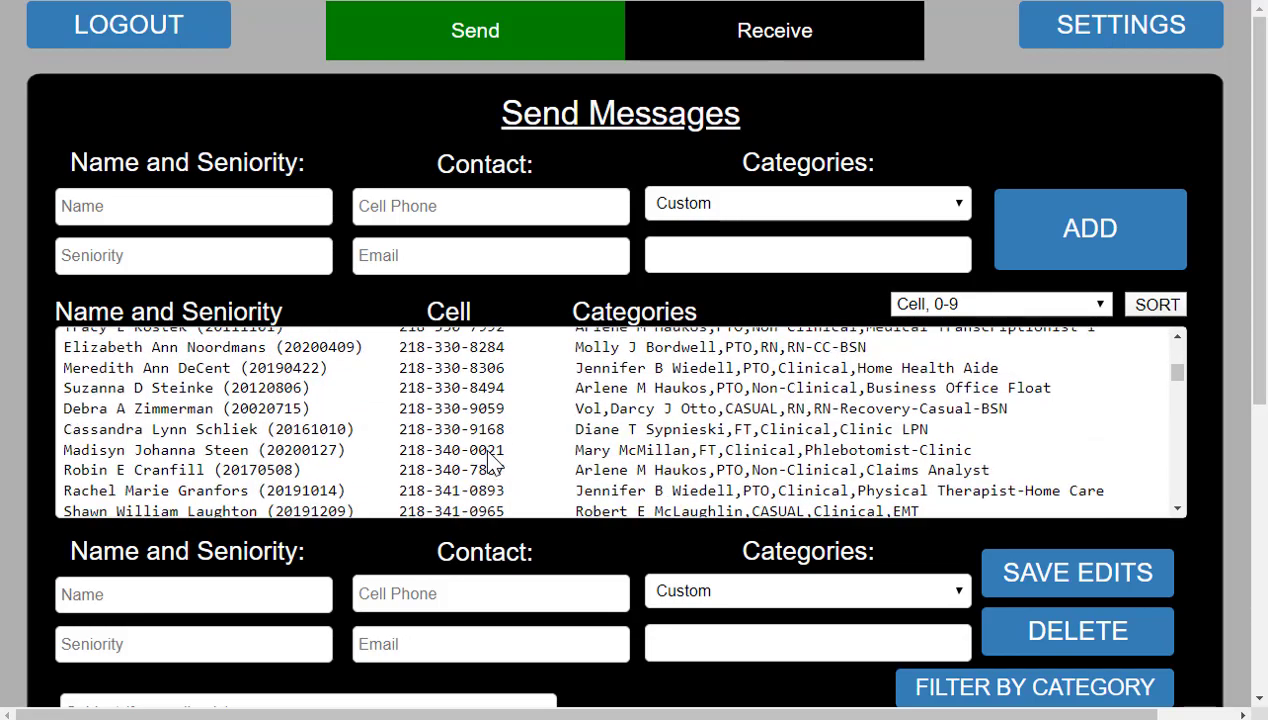
pyautogui.scroll(-5, 490, 466)
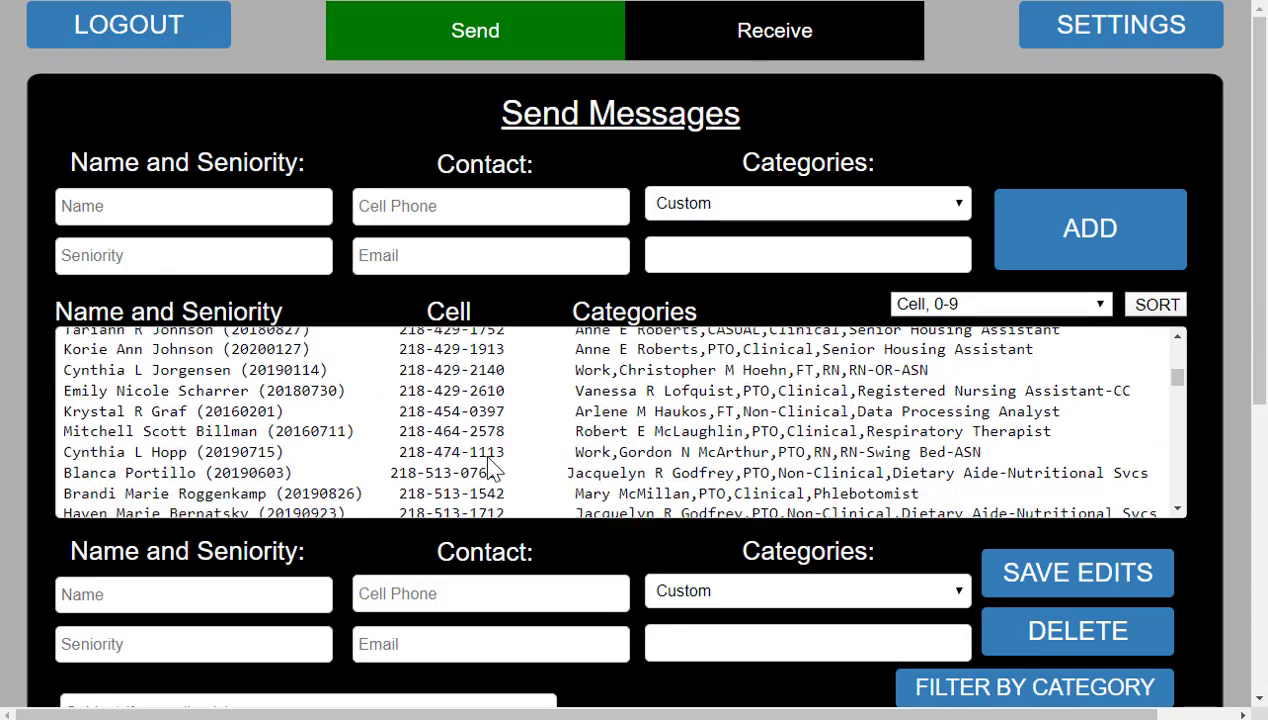
pyautogui.scroll(-5, 489, 460)
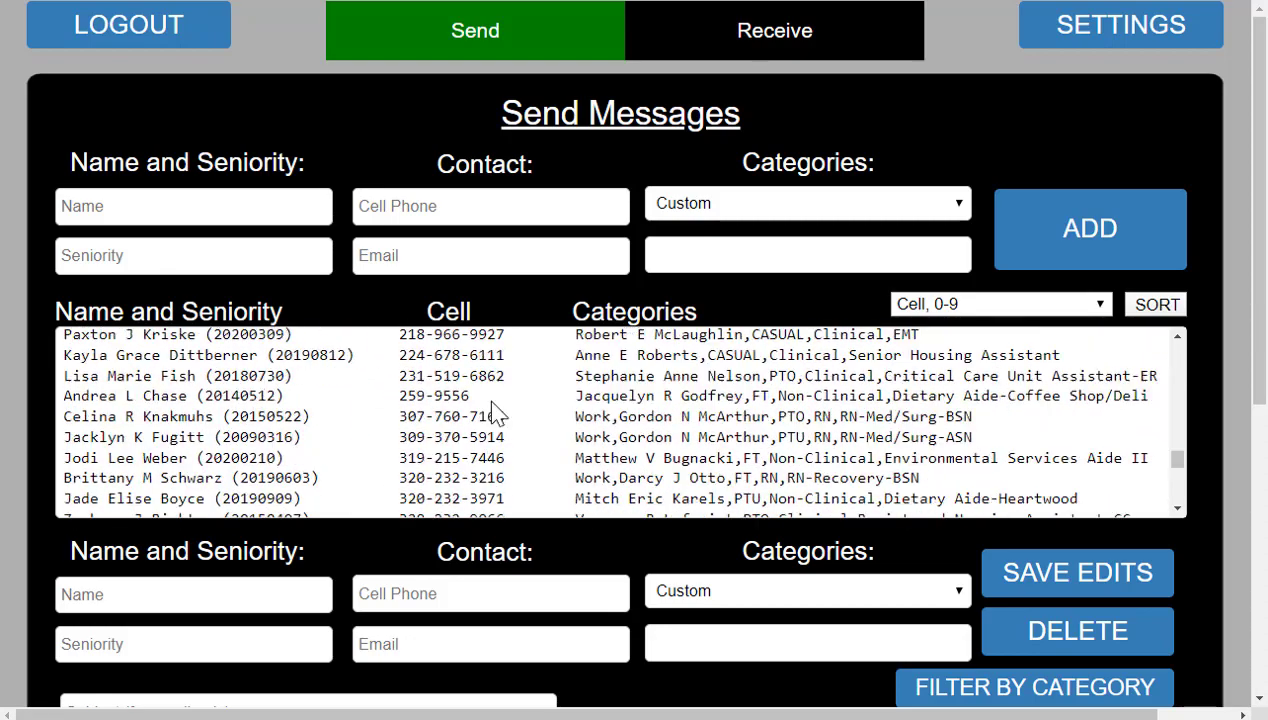
# - Select the contact whose cell number lacks an area code, and place the cursor at the start of its cell phone value
pyautogui.click(491, 397)
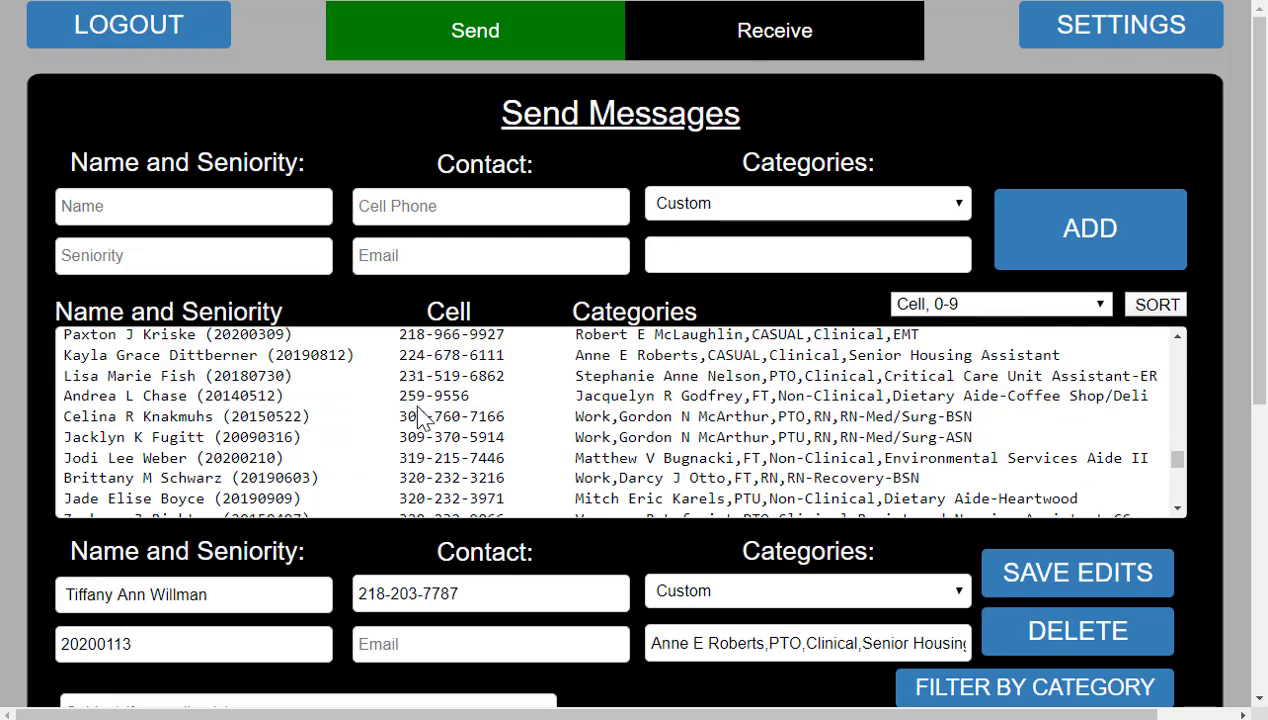
pyautogui.click(597, 400)
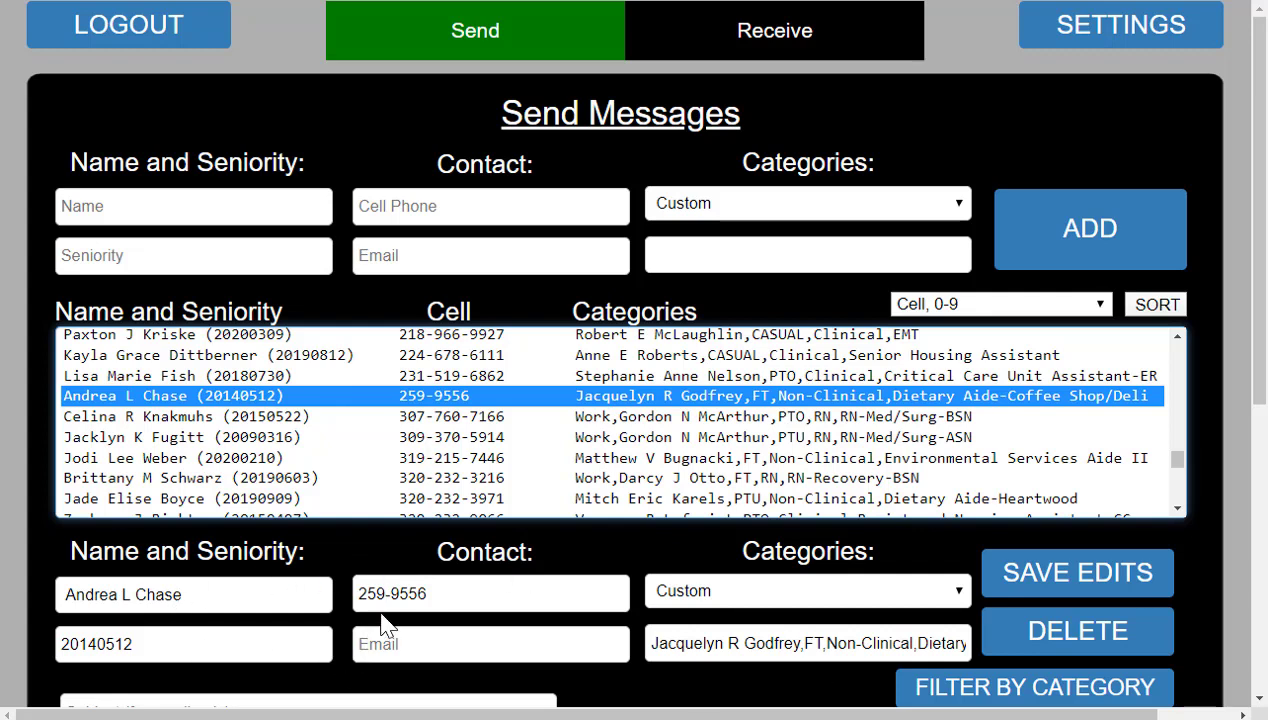
pyautogui.click(360, 593)
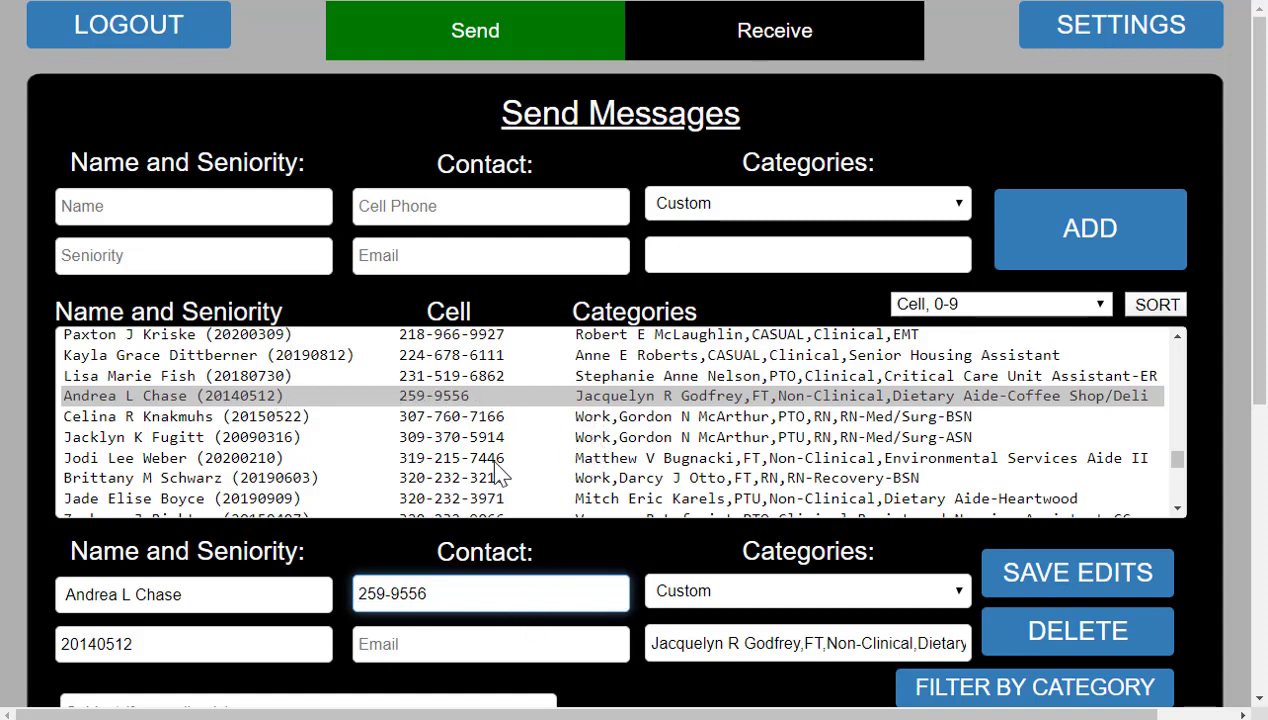
pyautogui.scroll(-1, 497, 450)
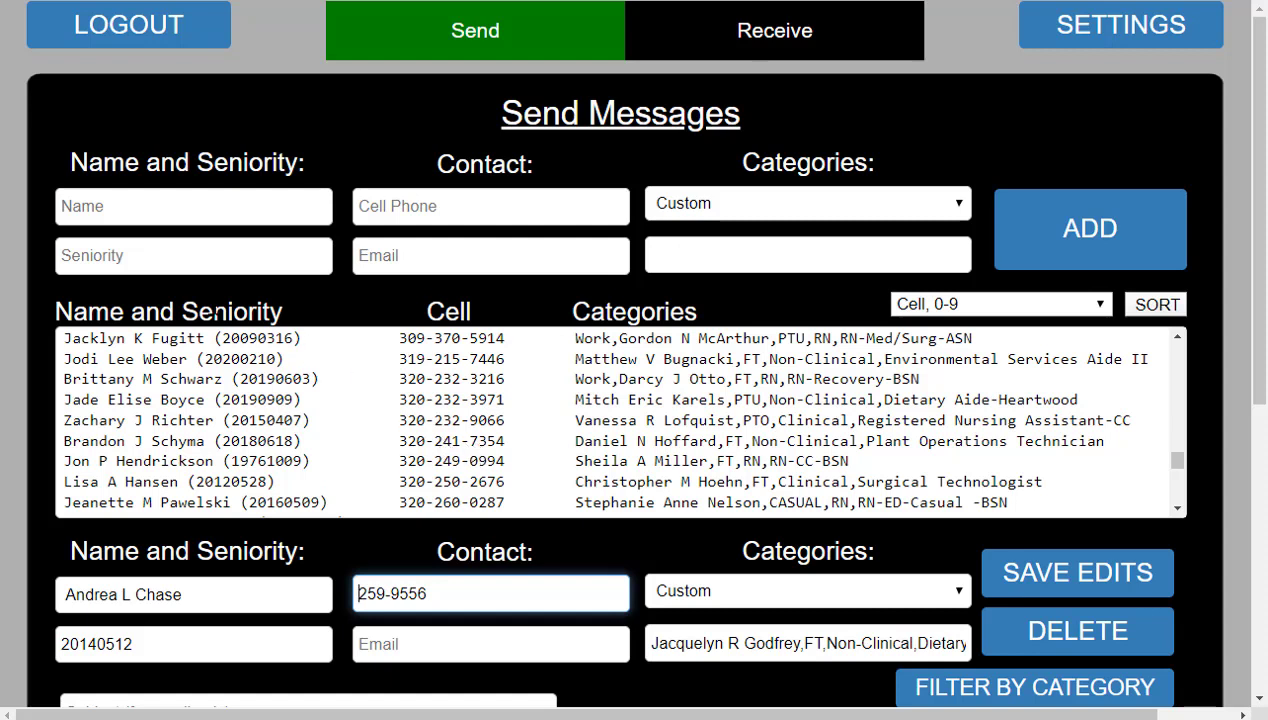
pyautogui.click(120, 259)
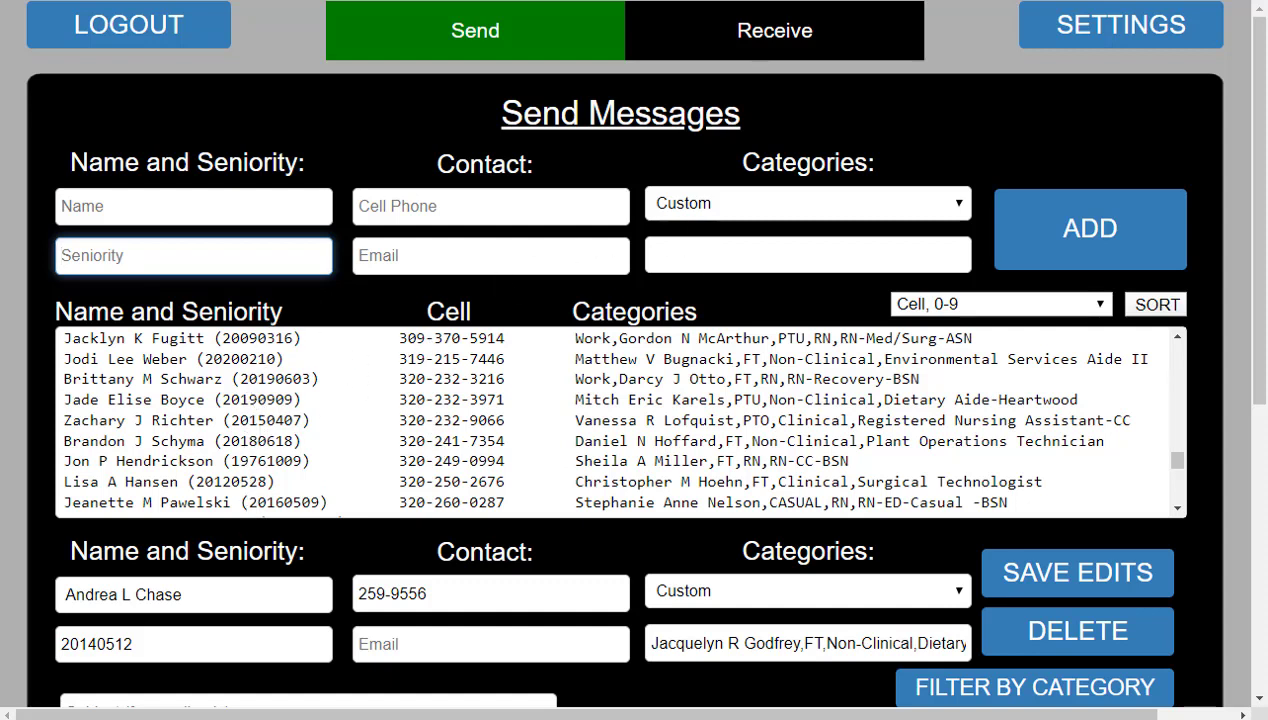
pyautogui.click(1180, 80)
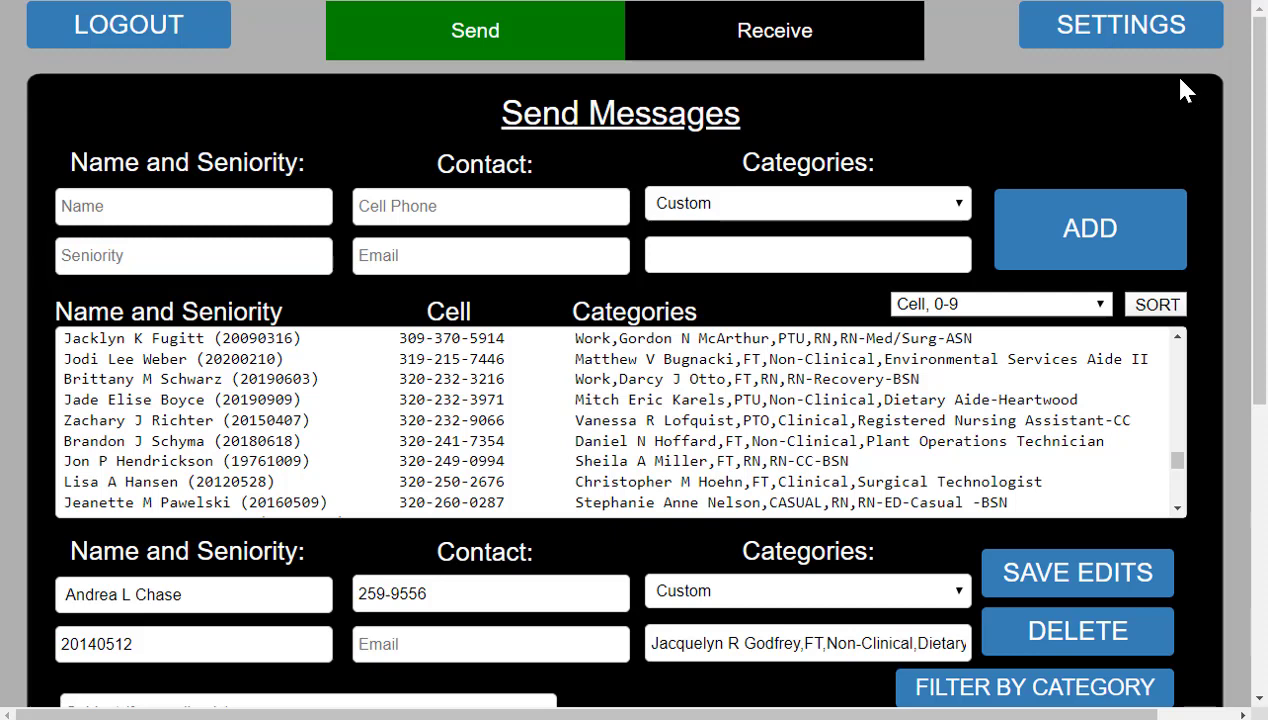
# - Download the log file from the account settings and open the resulting Report (47).csv in Excel
pyautogui.click(1120, 33)
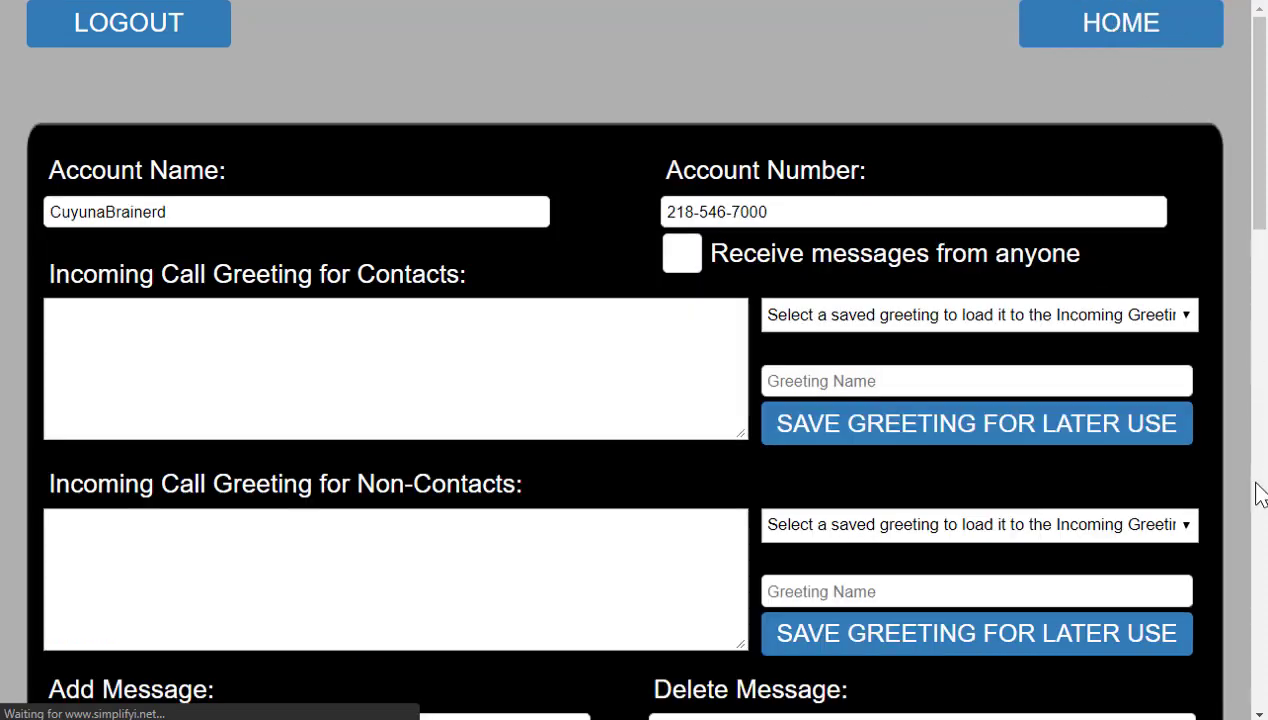
pyautogui.scroll(-2, 1207, 532)
pyautogui.scroll(-5, 1207, 532)
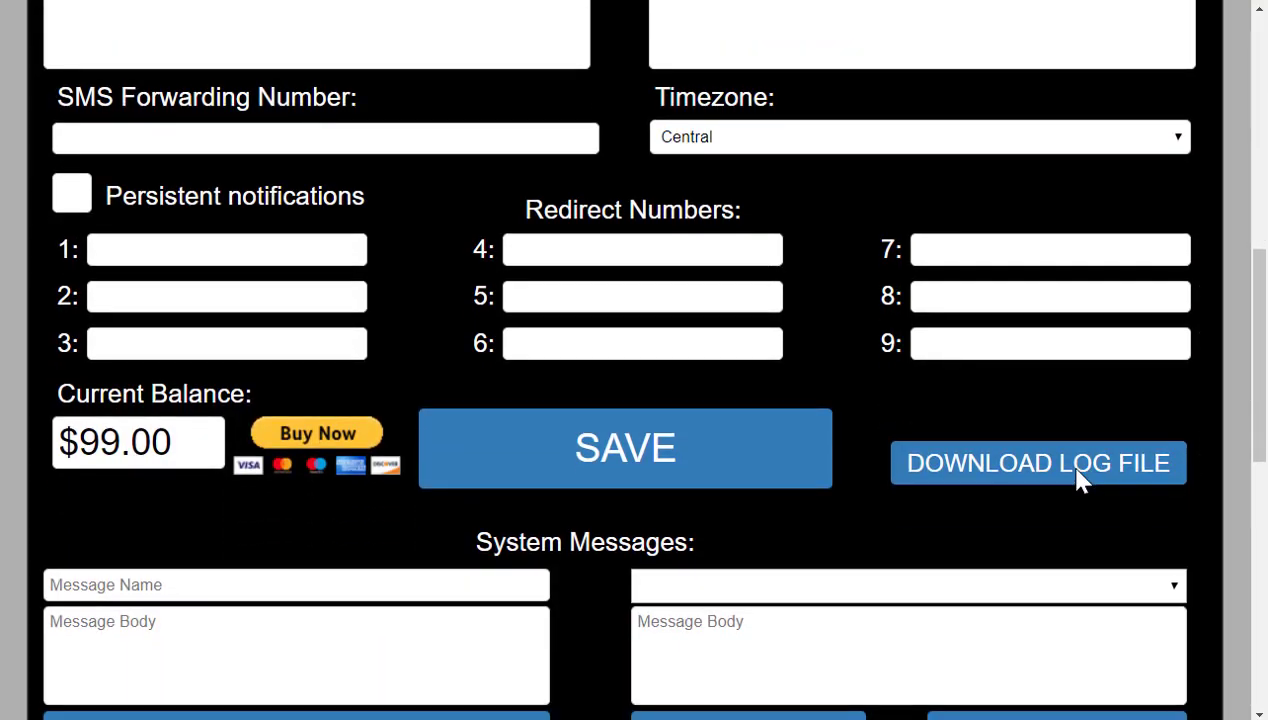
pyautogui.click(1078, 470)
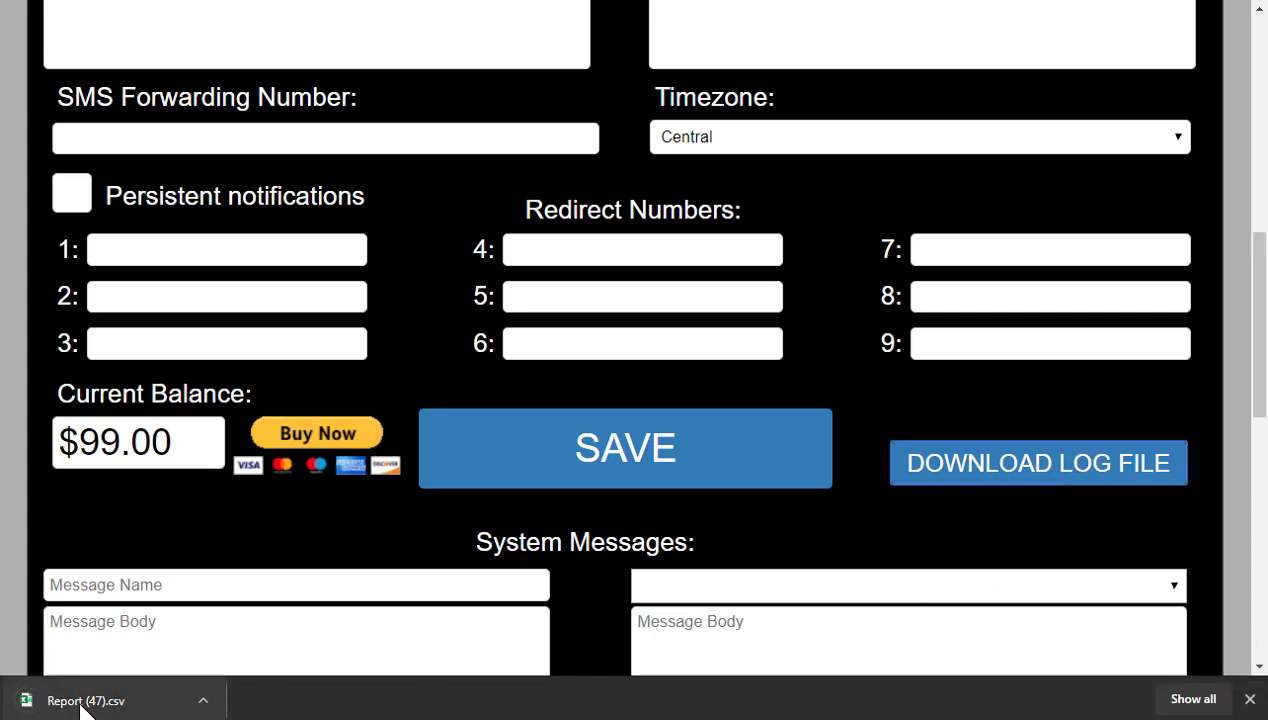
pyautogui.click(80, 702)
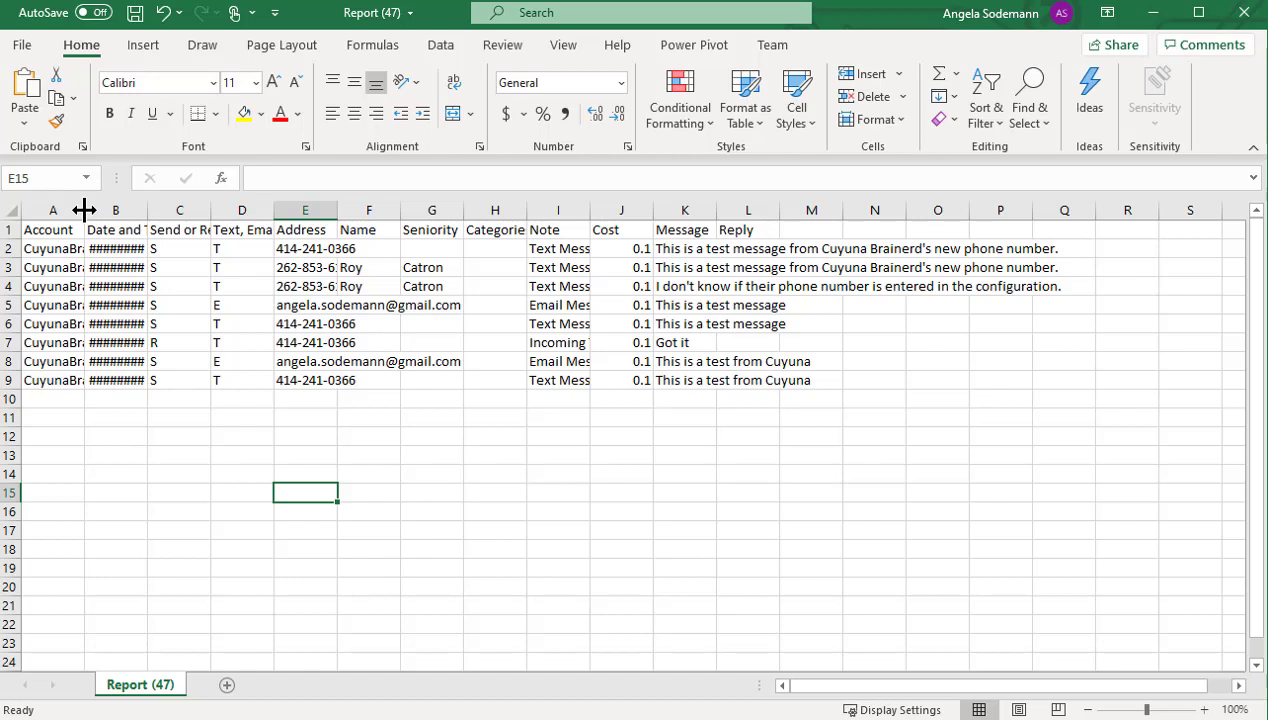
# - Widen columns A to E of the report, from Account through Address, and select the received entry's Send or Receive cell
pyautogui.moveTo(84, 210); pyautogui.dragTo(282, 204)
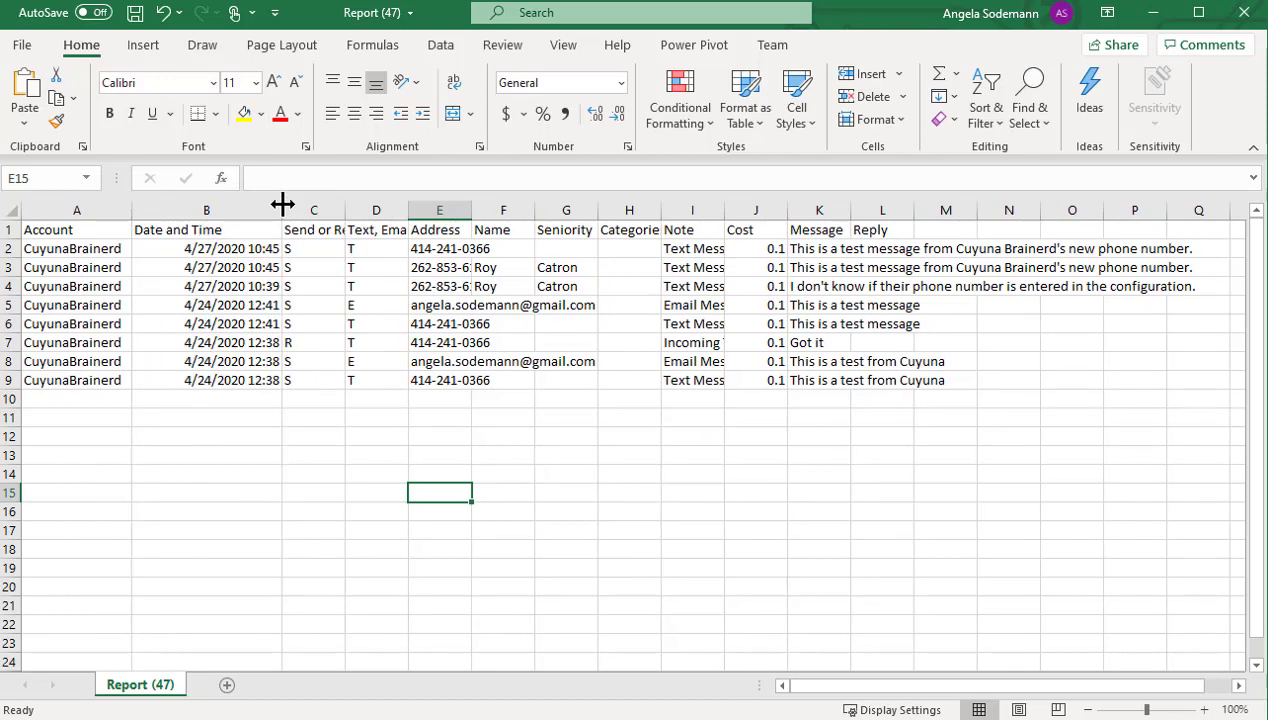
pyautogui.moveTo(345, 204); pyautogui.dragTo(380, 204)
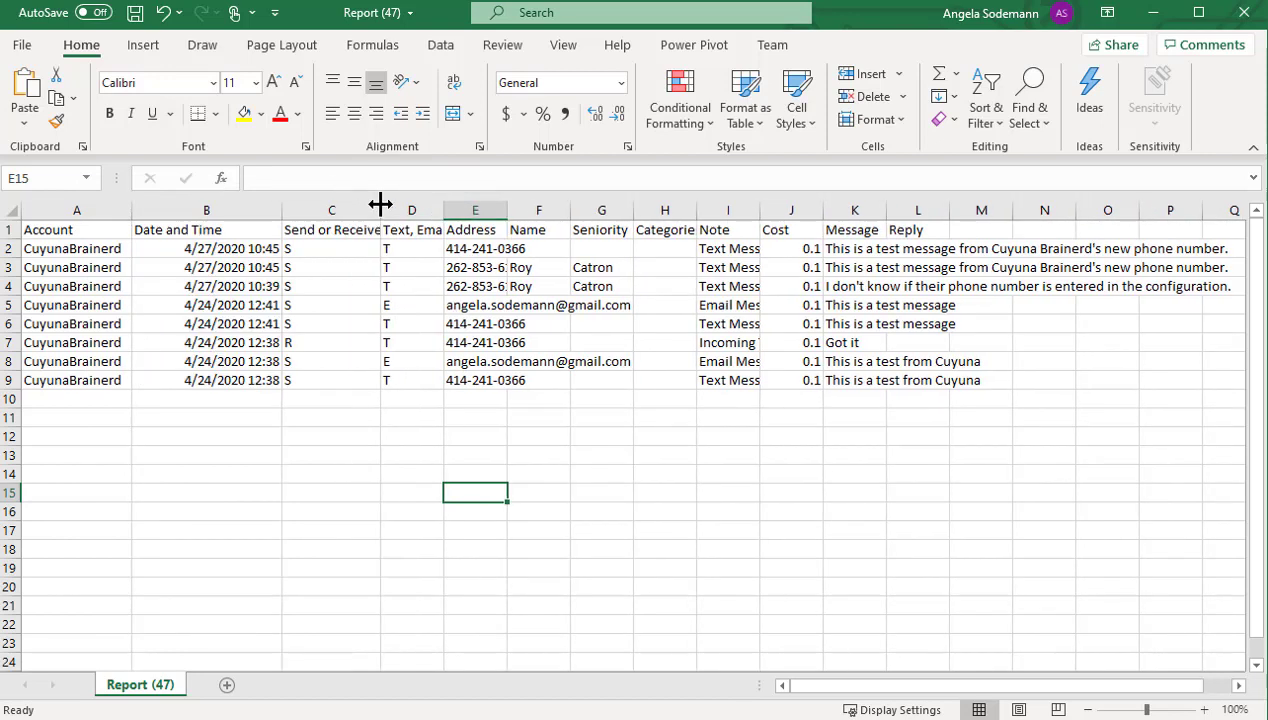
pyautogui.click(298, 342)
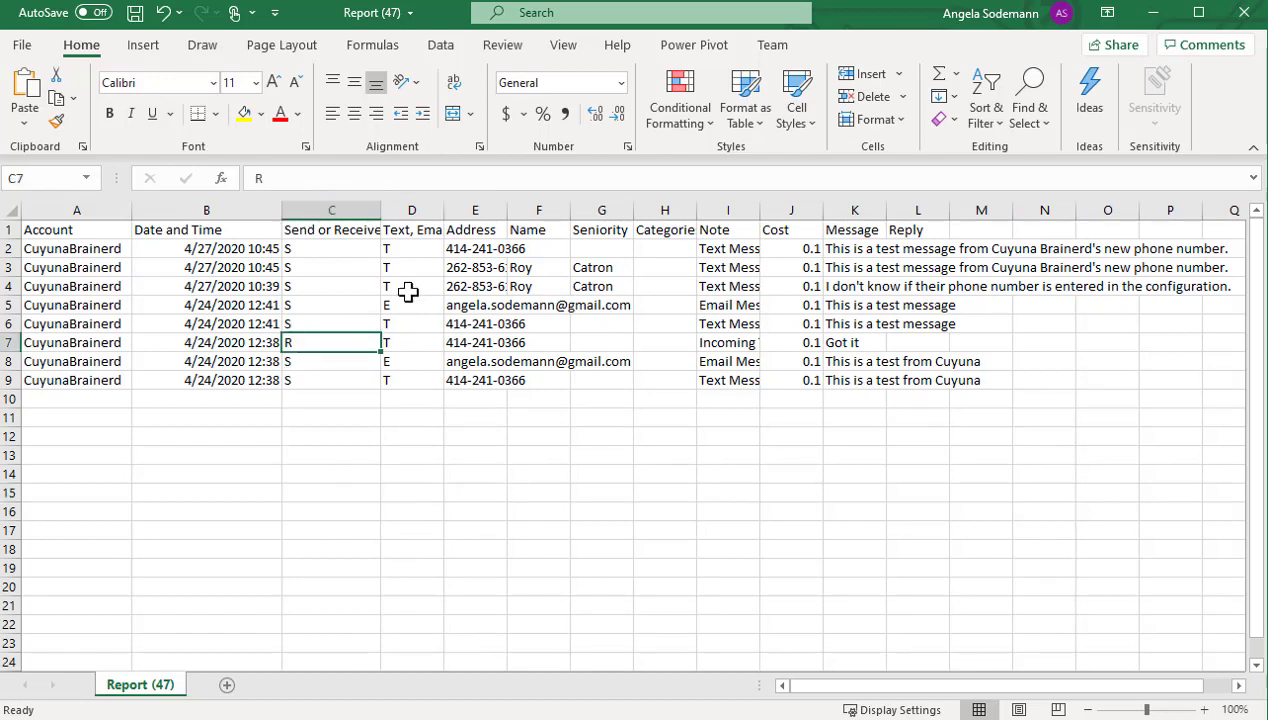
pyautogui.moveTo(444, 210); pyautogui.dragTo(478, 210)
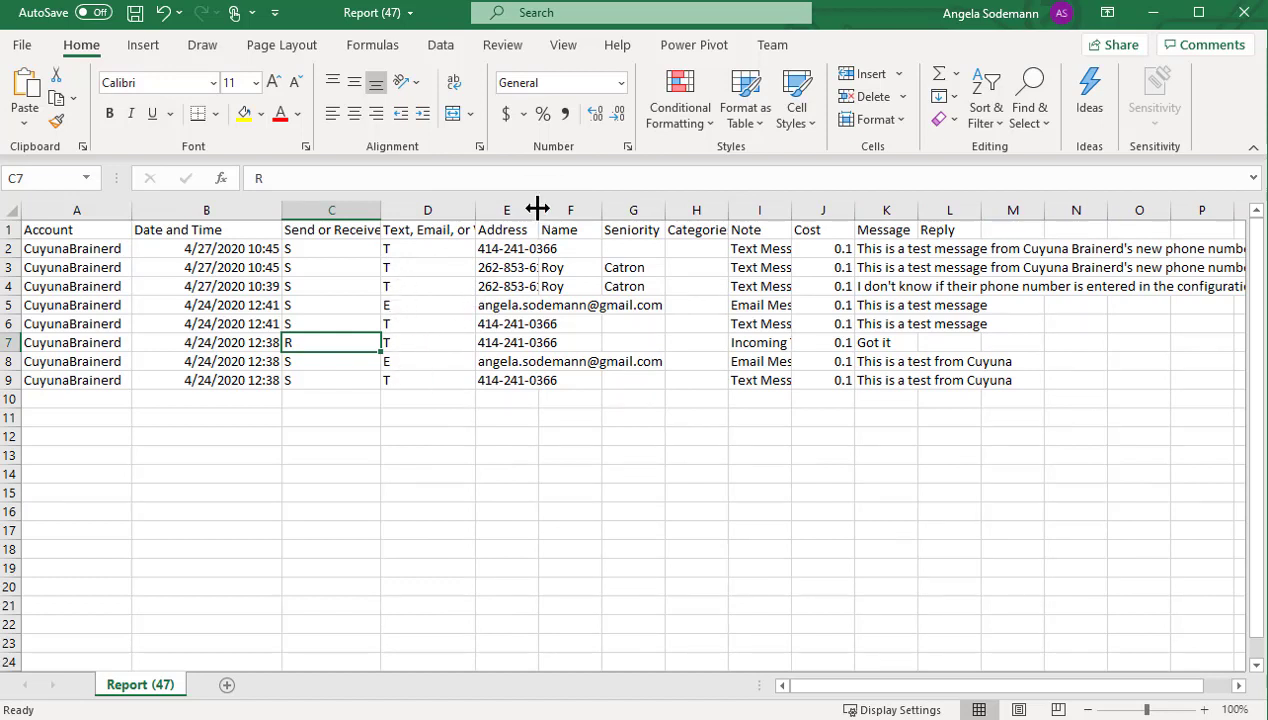
pyautogui.moveTo(538, 208); pyautogui.dragTo(591, 208)
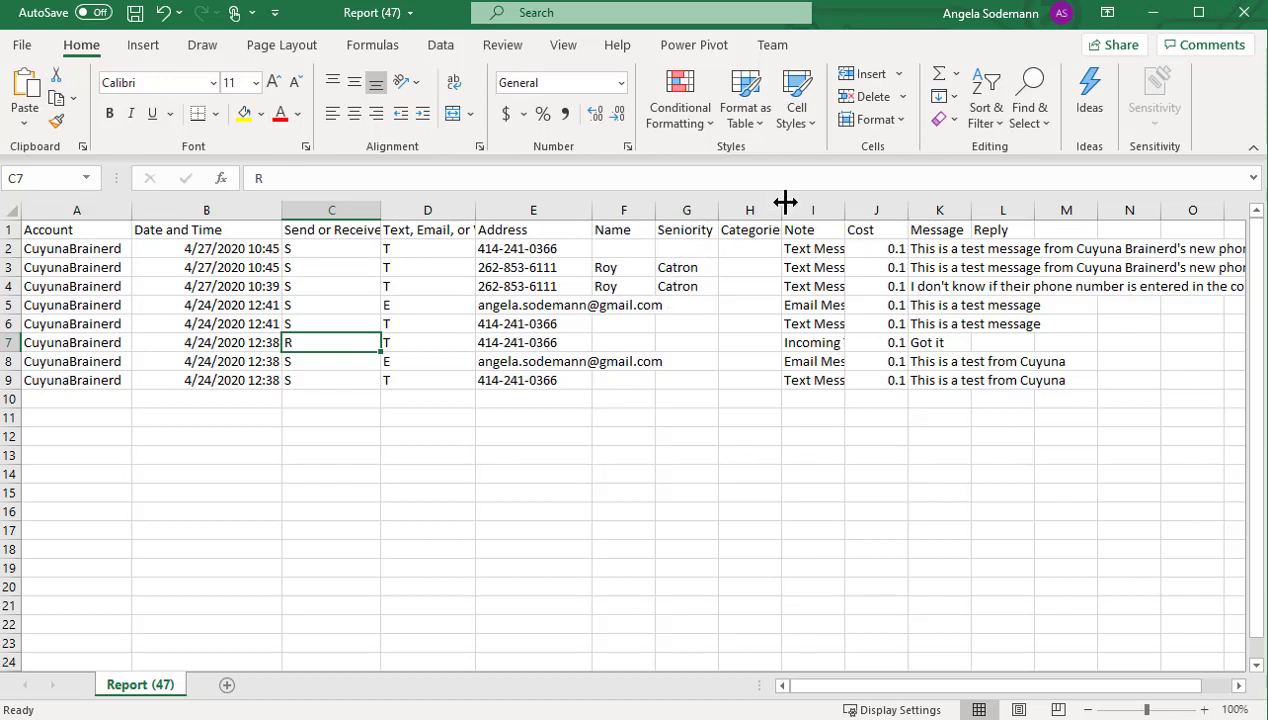
# - Widen the report's Categories and Note columns to show more of their contents
pyautogui.moveTo(782, 205); pyautogui.dragTo(843, 205)
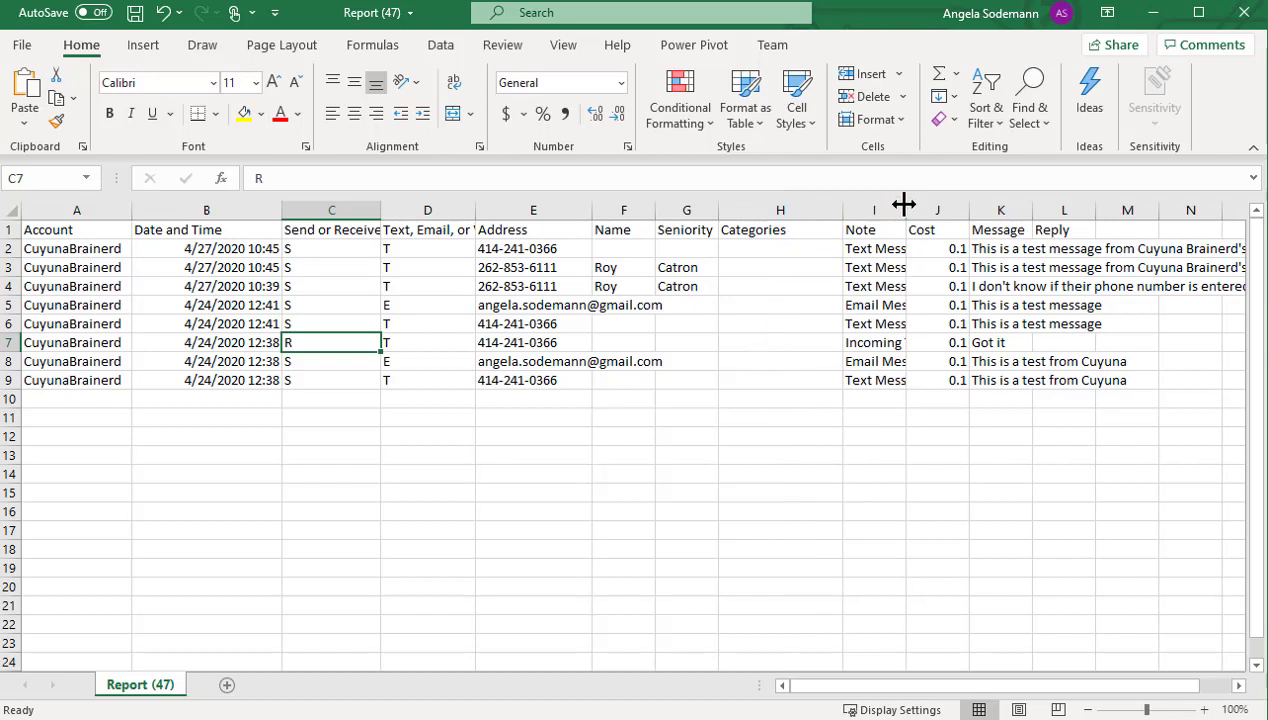
pyautogui.moveTo(906, 215); pyautogui.dragTo(969, 217)
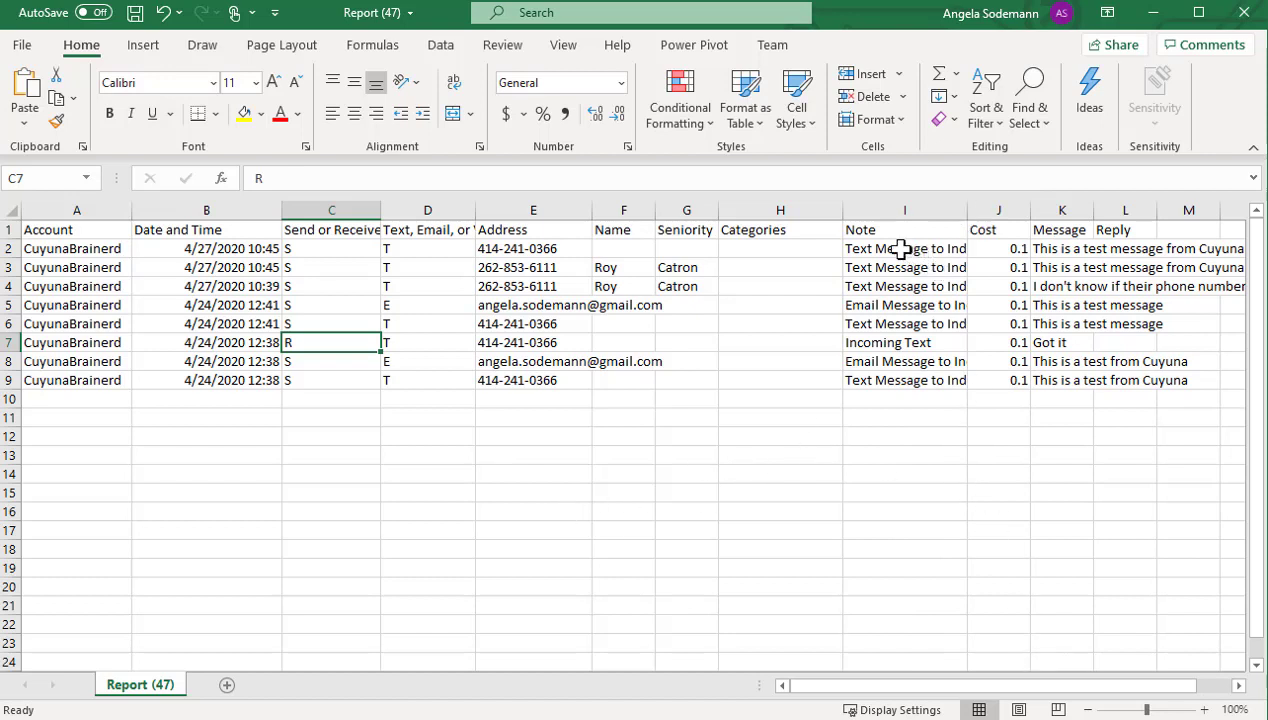
pyautogui.moveTo(972, 209); pyautogui.dragTo(997, 209)
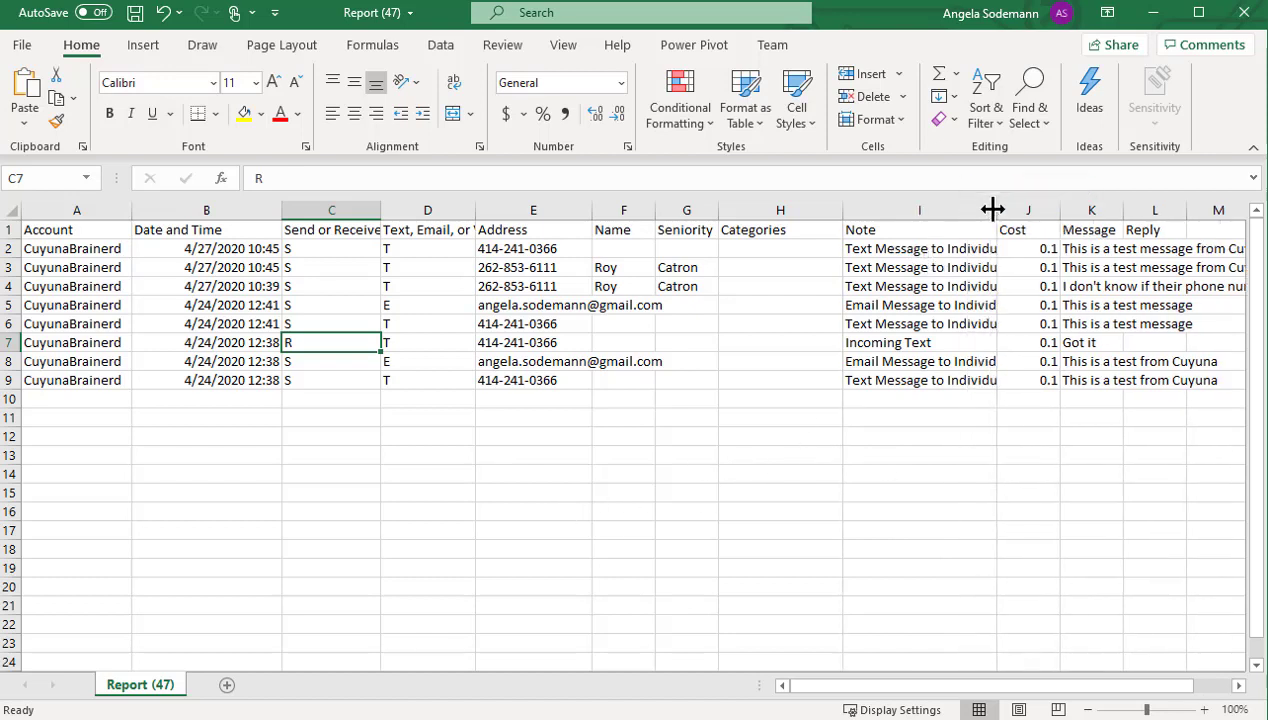
# - Inspect the first entry's Cost and Message cells, and widen the Message column ahead of the Reply column
pyautogui.moveTo(950, 690); pyautogui.dragTo(1060, 682)
pyautogui.click(922, 249)
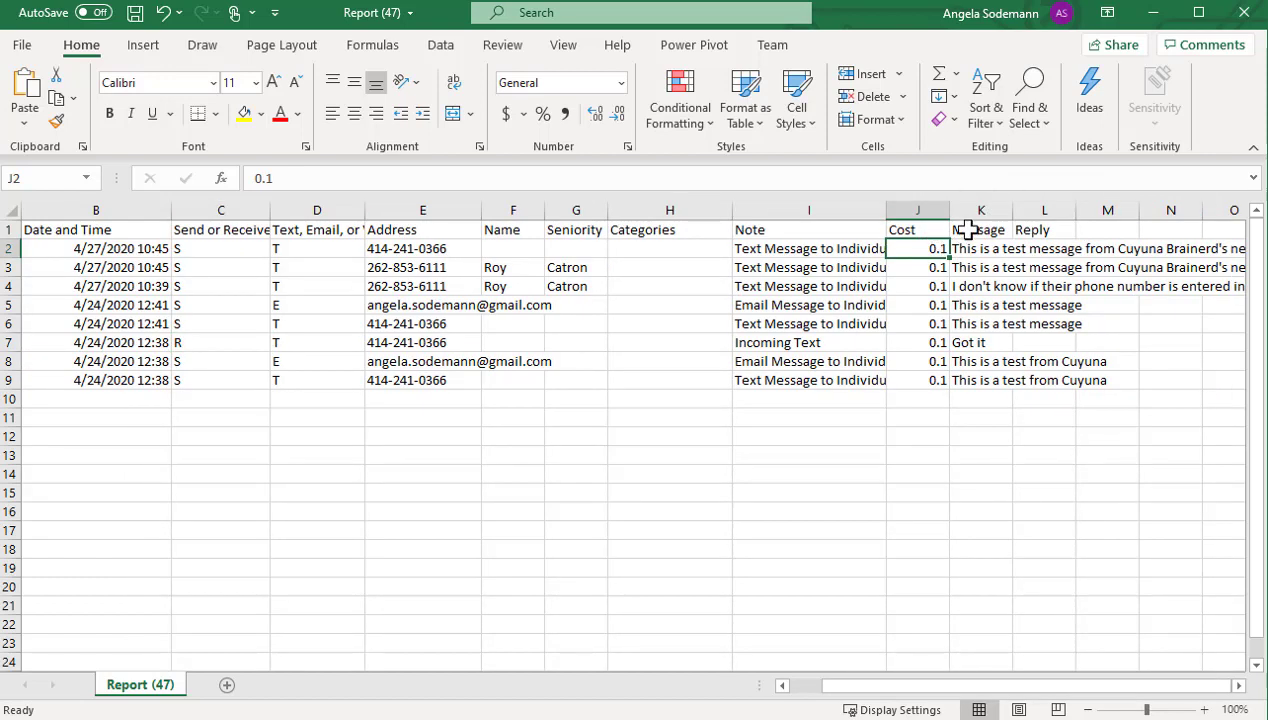
pyautogui.click(987, 252)
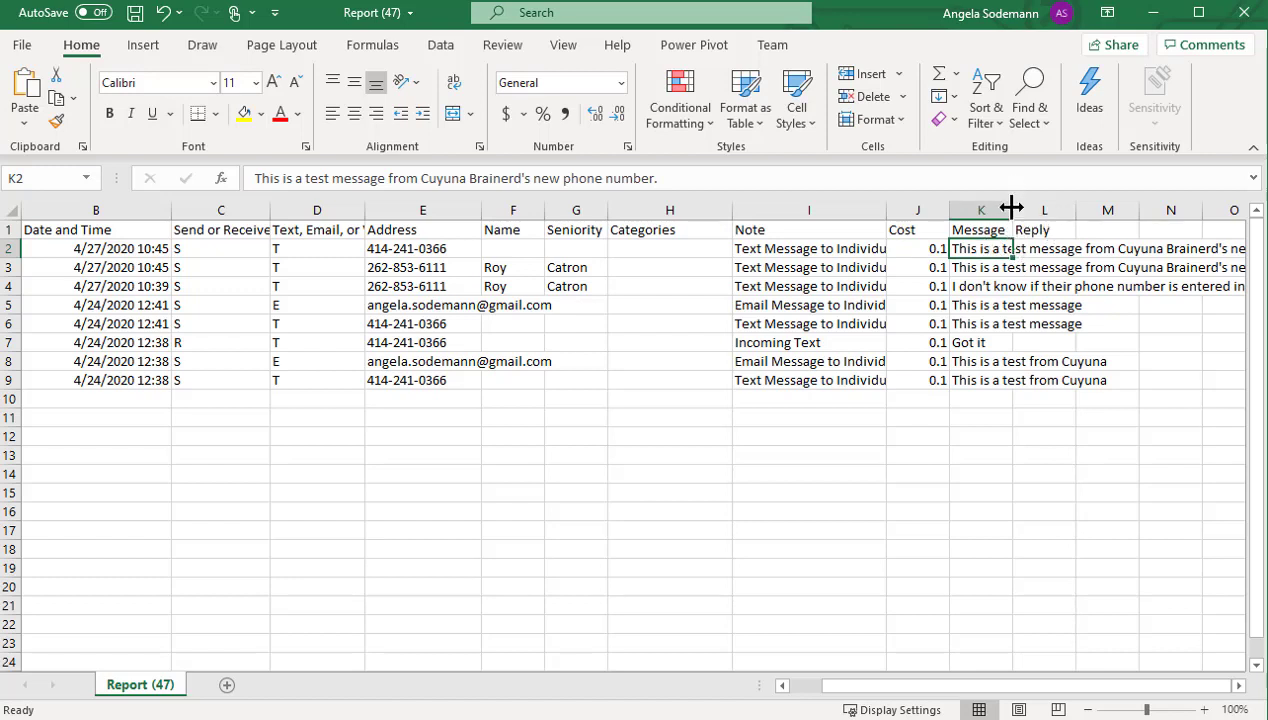
pyautogui.moveTo(1012, 209); pyautogui.dragTo(1090, 208)
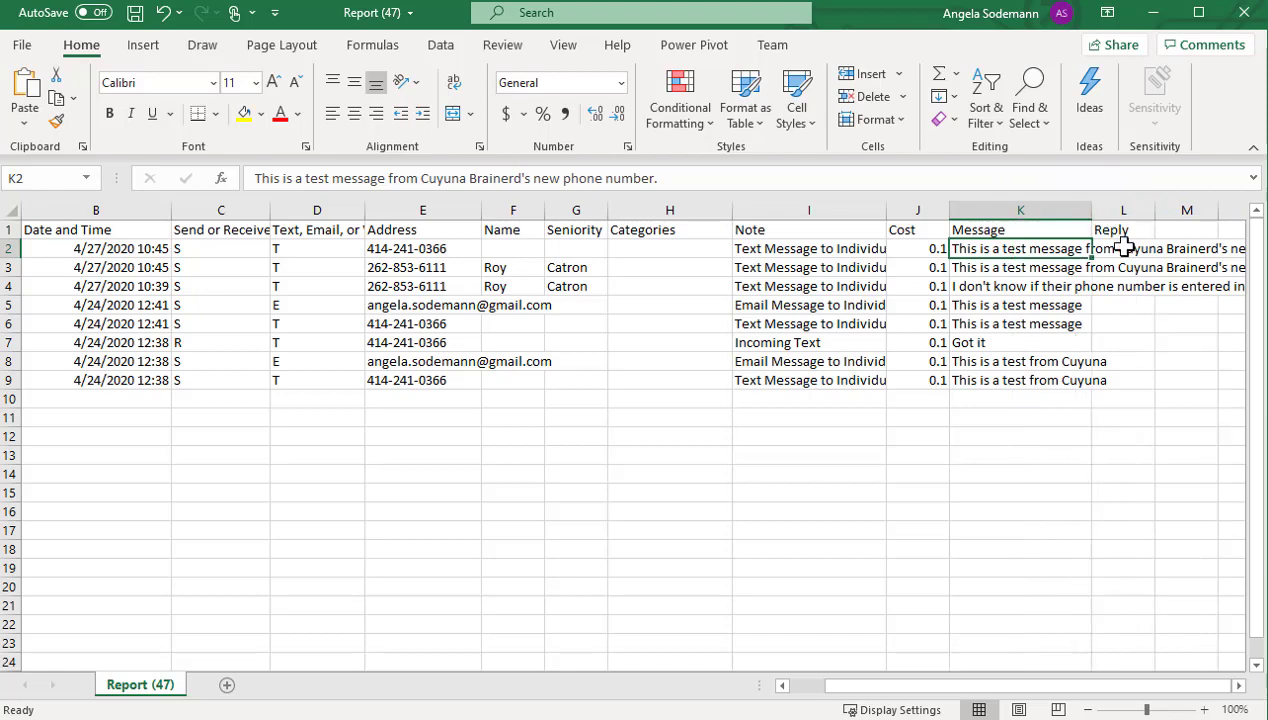
pyautogui.click(1238, 686)
pyautogui.click(1238, 686)
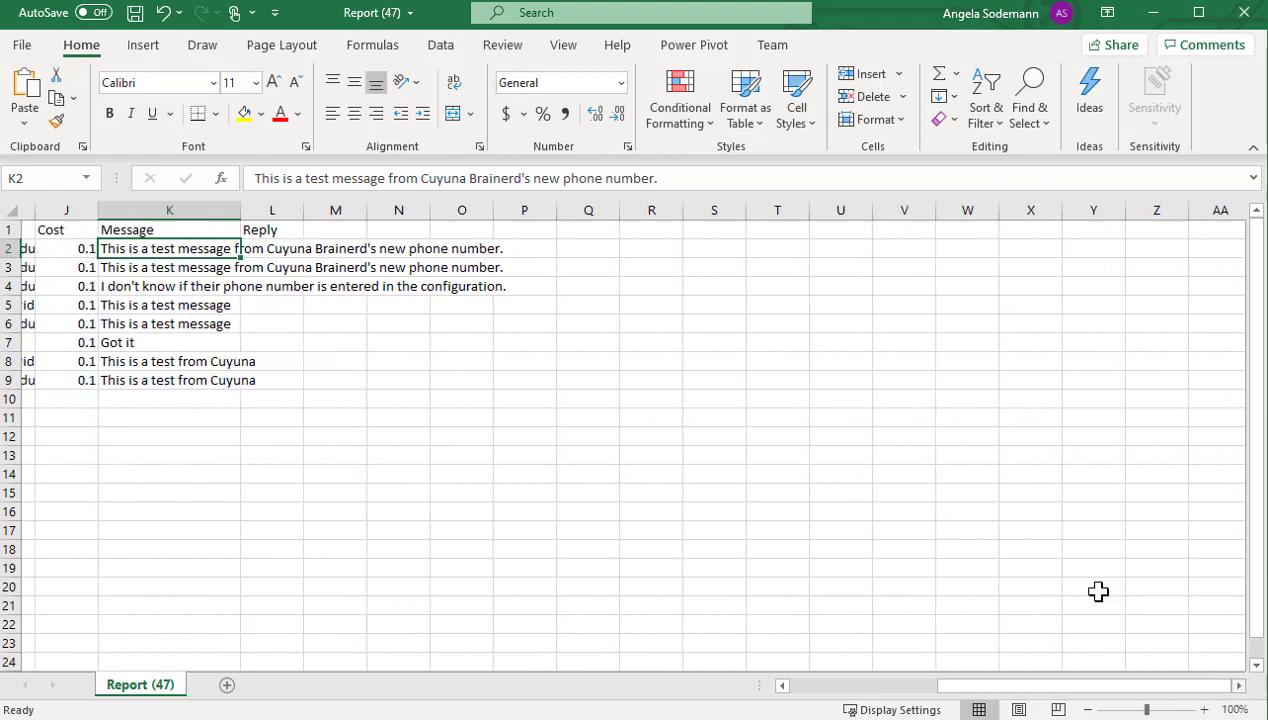
# - Widen the Message column until its longest text fits, and select the first entry's Reply cell
pyautogui.moveTo(226, 209); pyautogui.dragTo(521, 218)
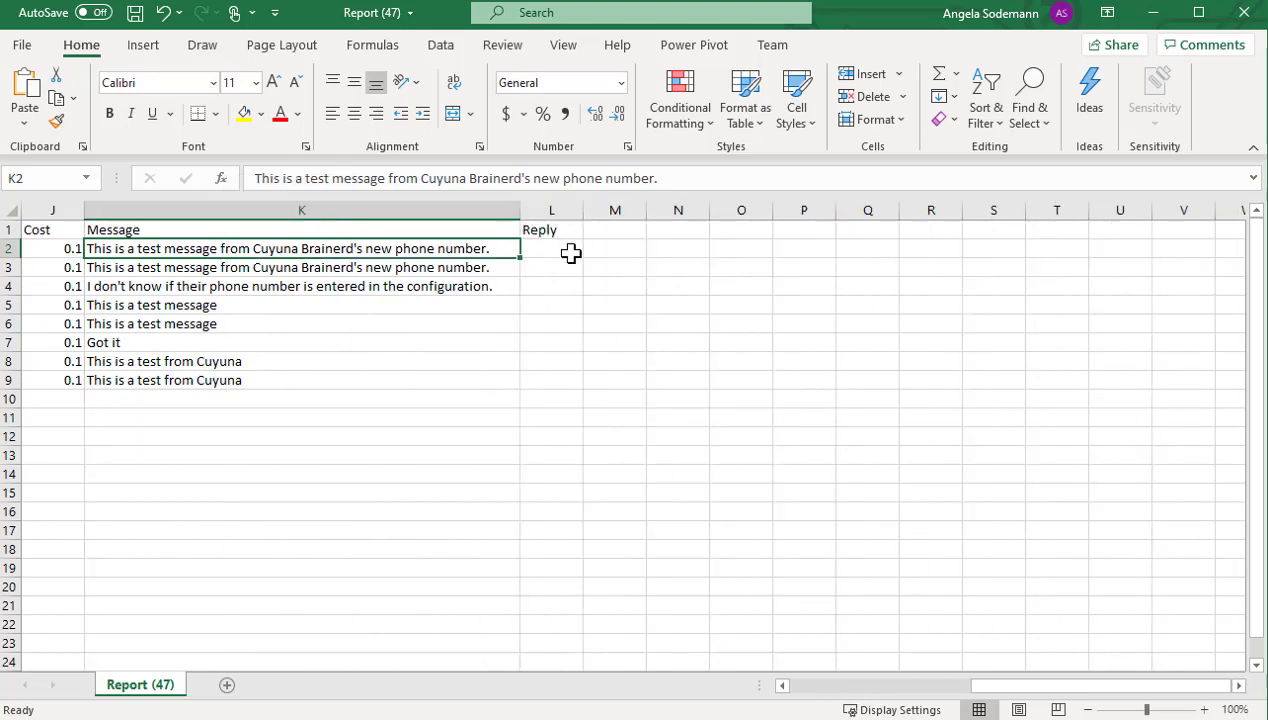
pyautogui.click(572, 252)
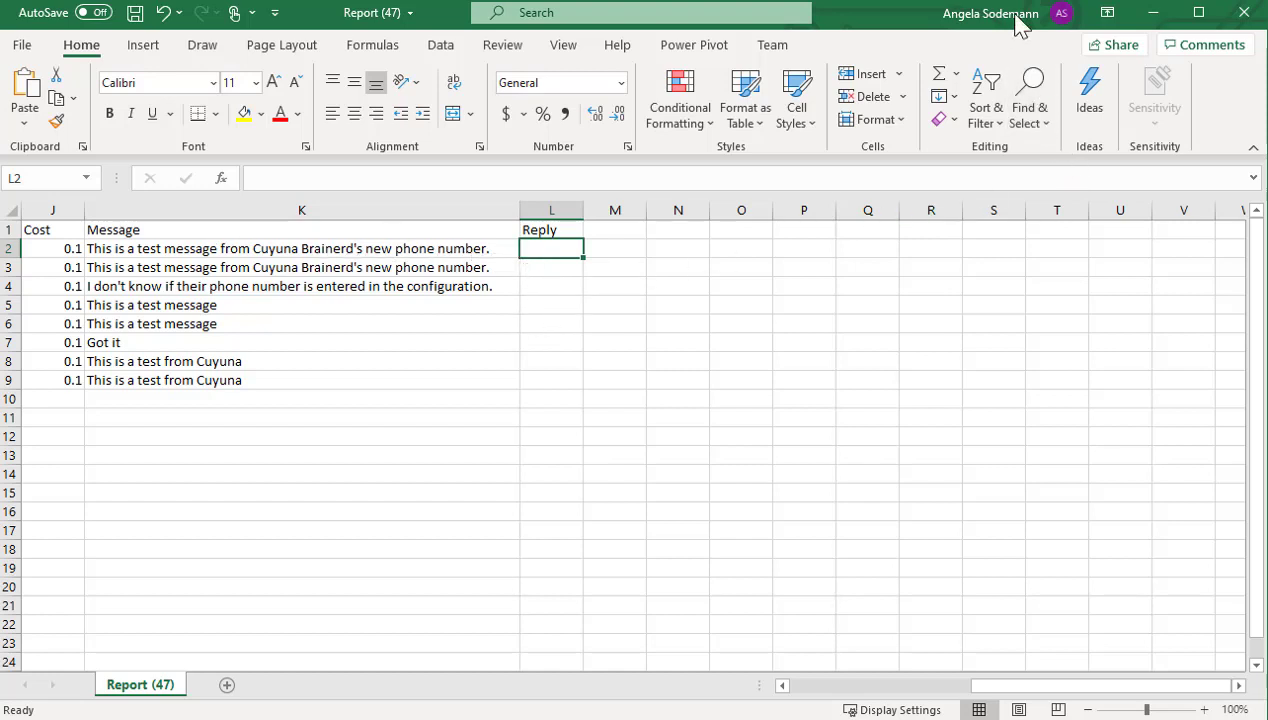
# - Switch from Excel back to the web messaging system, leave the account settings for the home page, and open the Received Messages view
pyautogui.click(1162, 20)
pyautogui.scroll(10, 1118, 190)
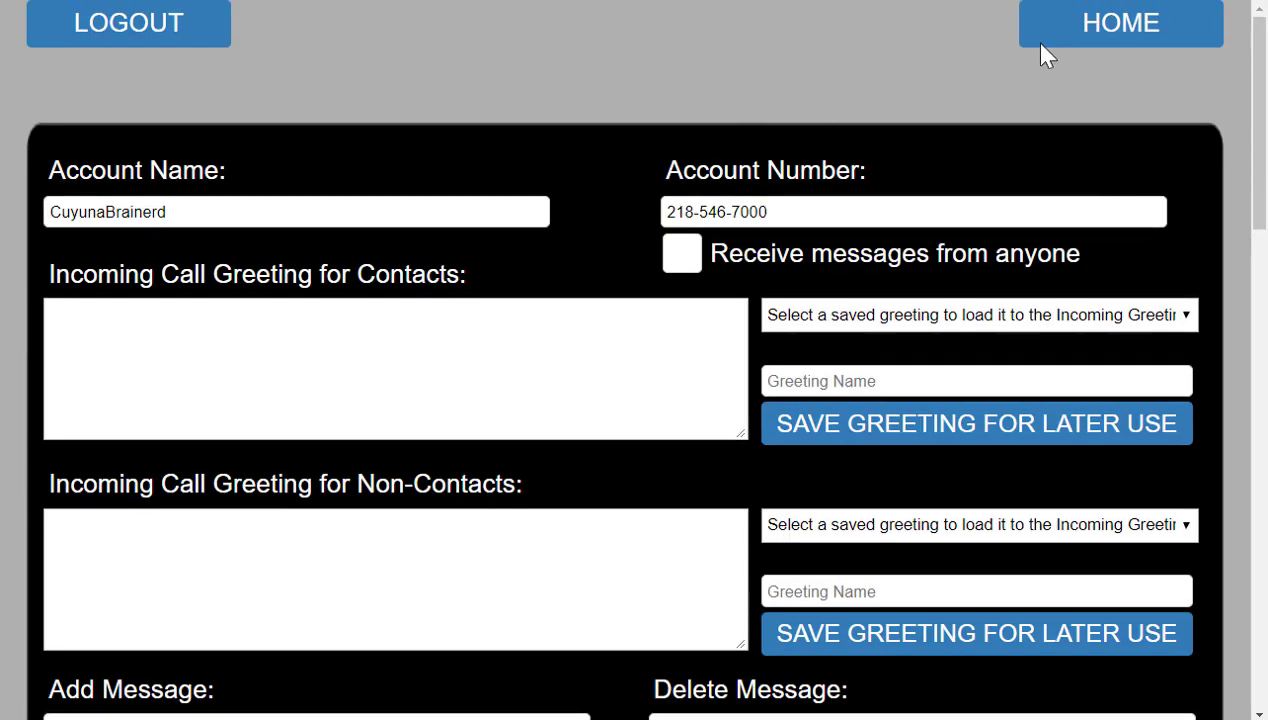
pyautogui.click(1113, 40)
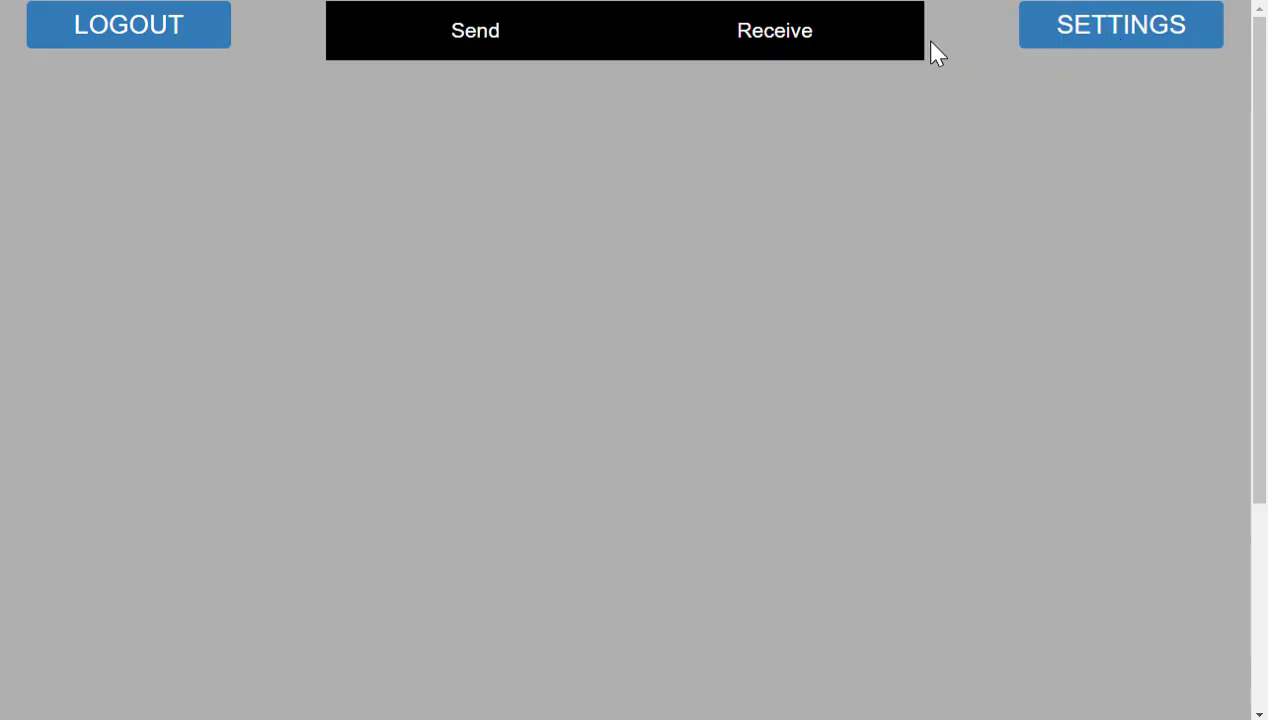
pyautogui.click(762, 37)
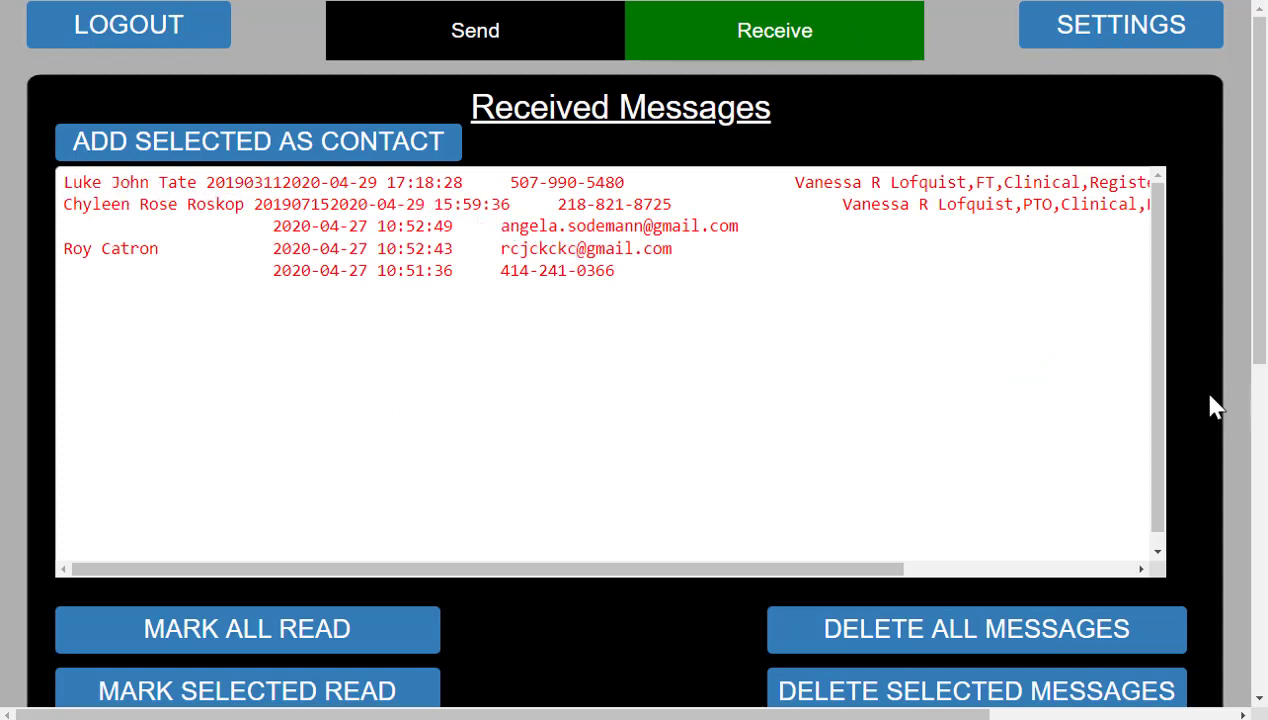
pyautogui.click(607, 276)
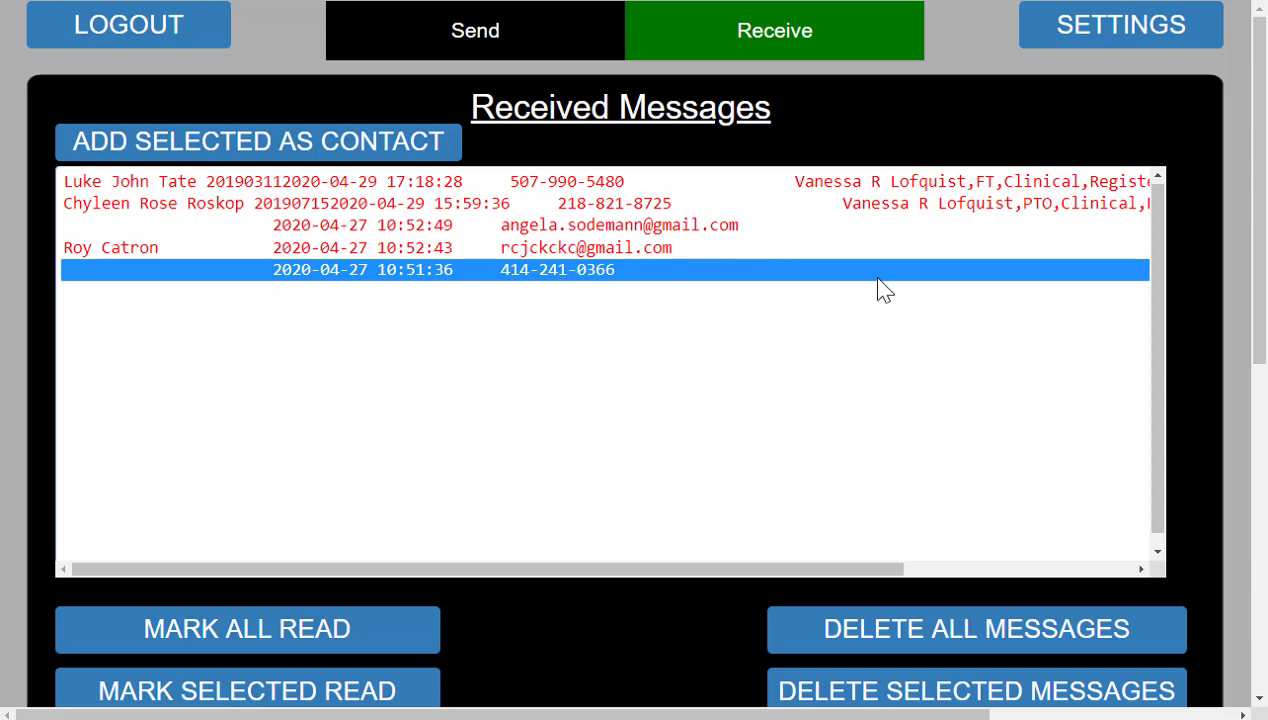
pyautogui.scroll(-1, 1206, 326)
pyautogui.scroll(-3, 1206, 330)
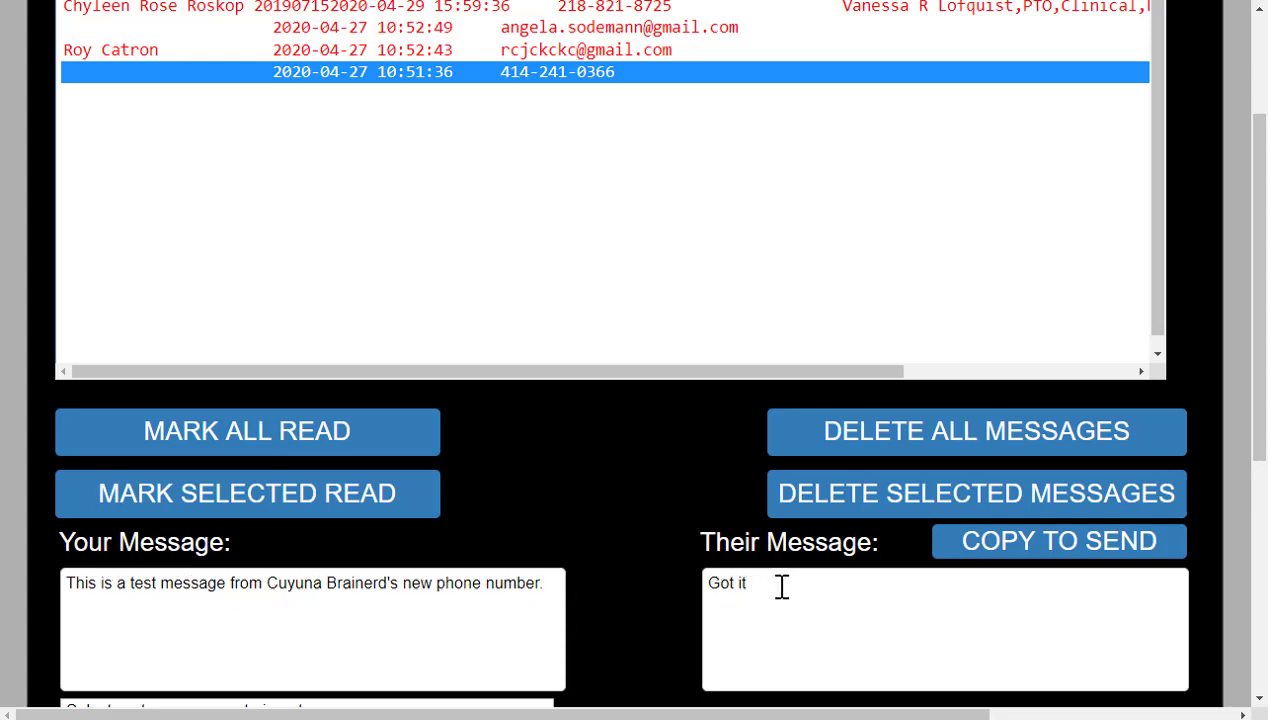
pyautogui.scroll(-1, 645, 635)
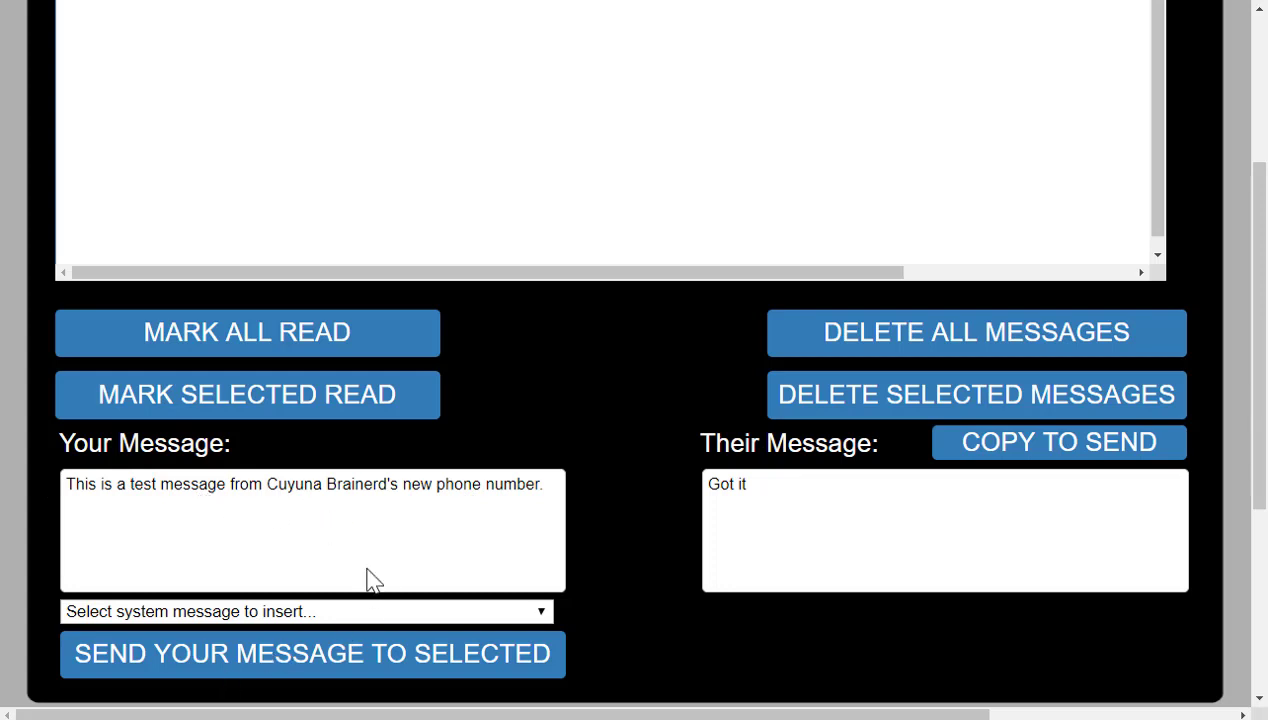
pyautogui.scroll(1, 583, 485)
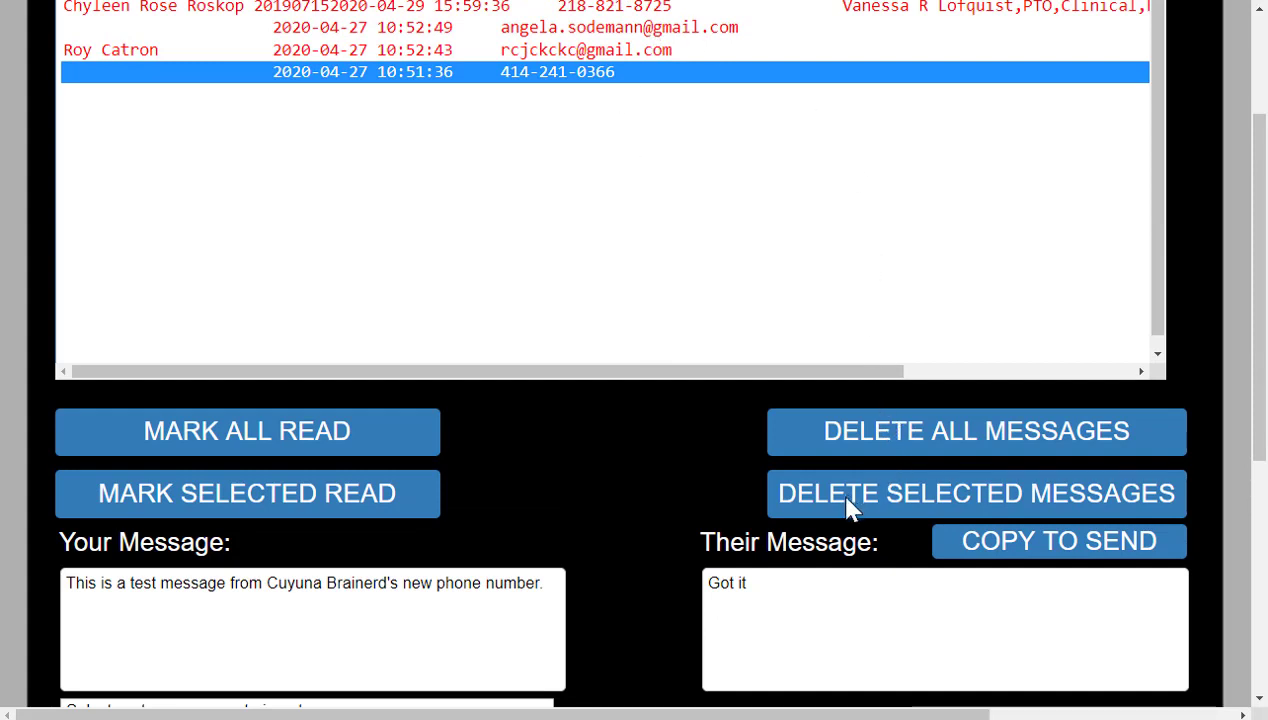
pyautogui.scroll(2, 849, 509)
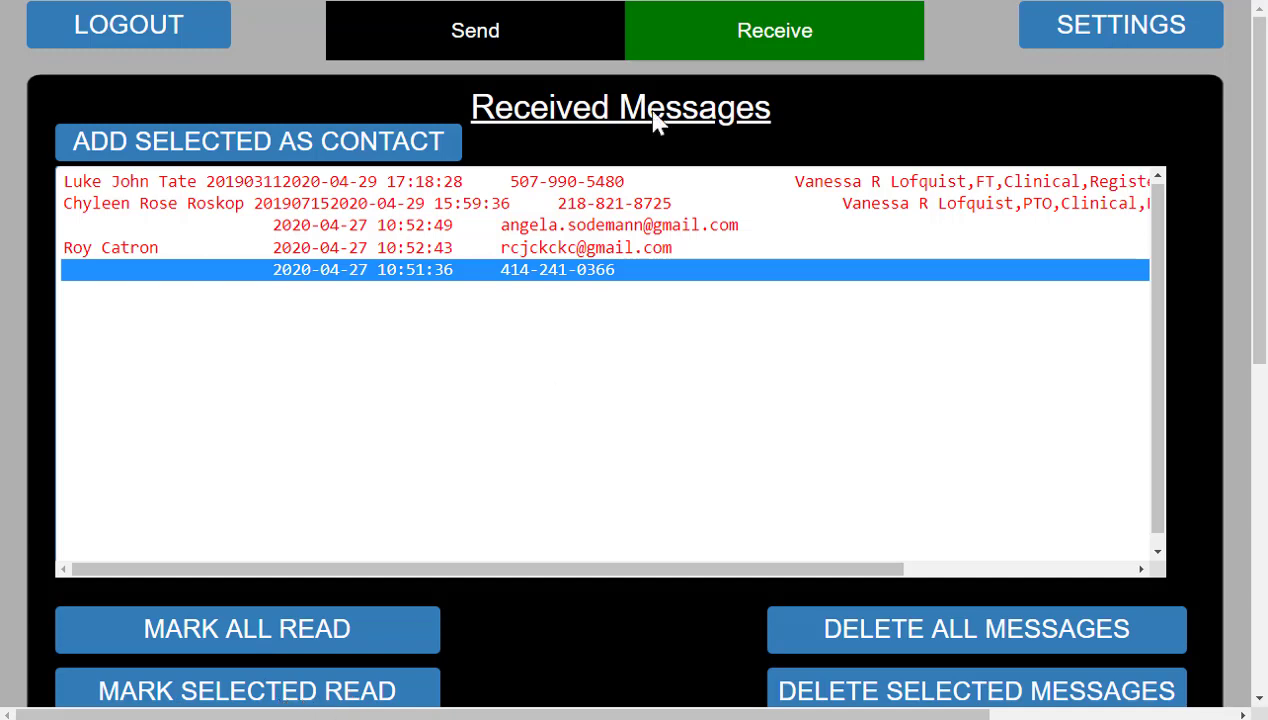
# - Open the Send Messages view and look over its contact list, contact editing fields and message sending options
pyautogui.click(583, 46)
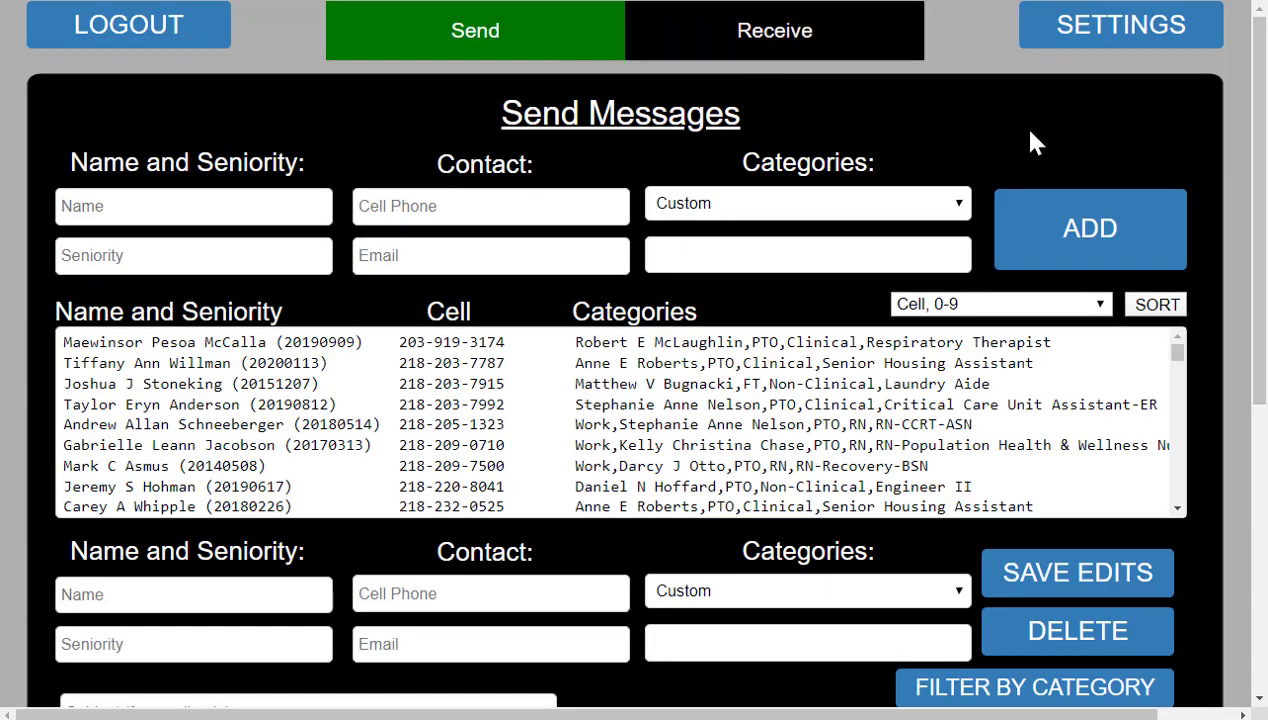
pyautogui.scroll(-3, 1236, 252)
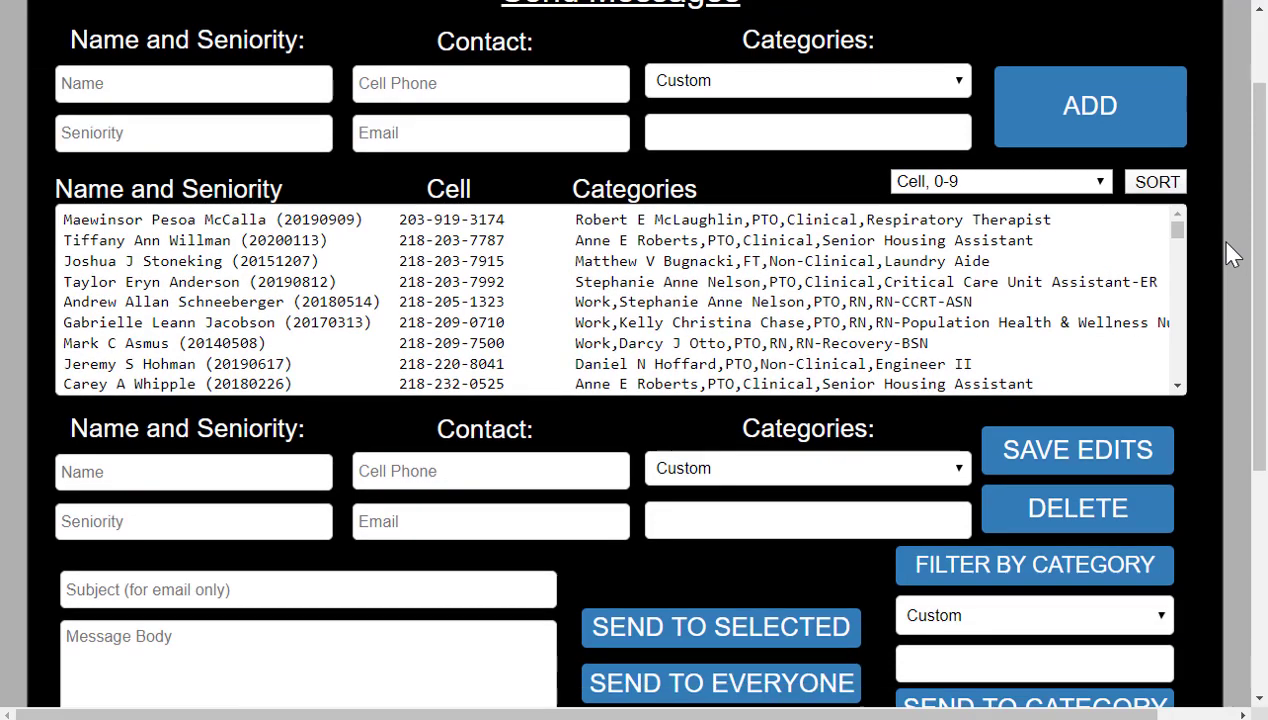
pyautogui.scroll(-1, 1226, 248)
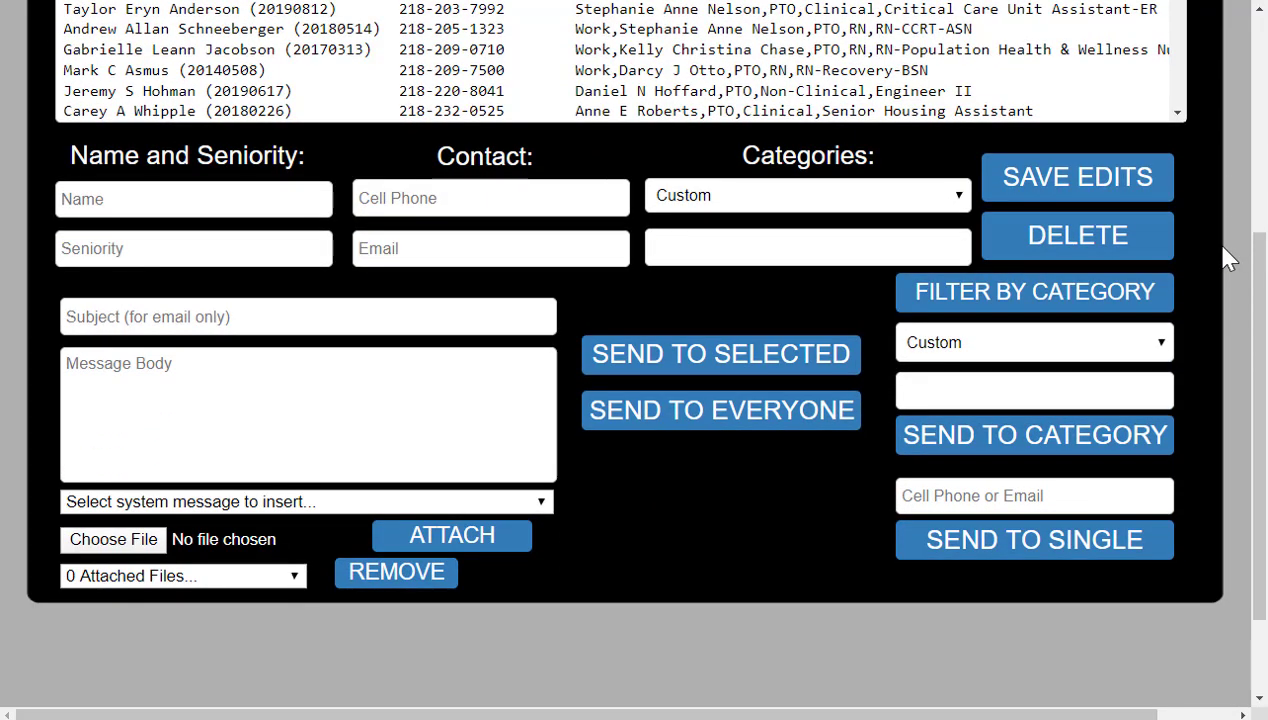
pyautogui.scroll(2, 1226, 248)
pyautogui.scroll(2, 1229, 258)
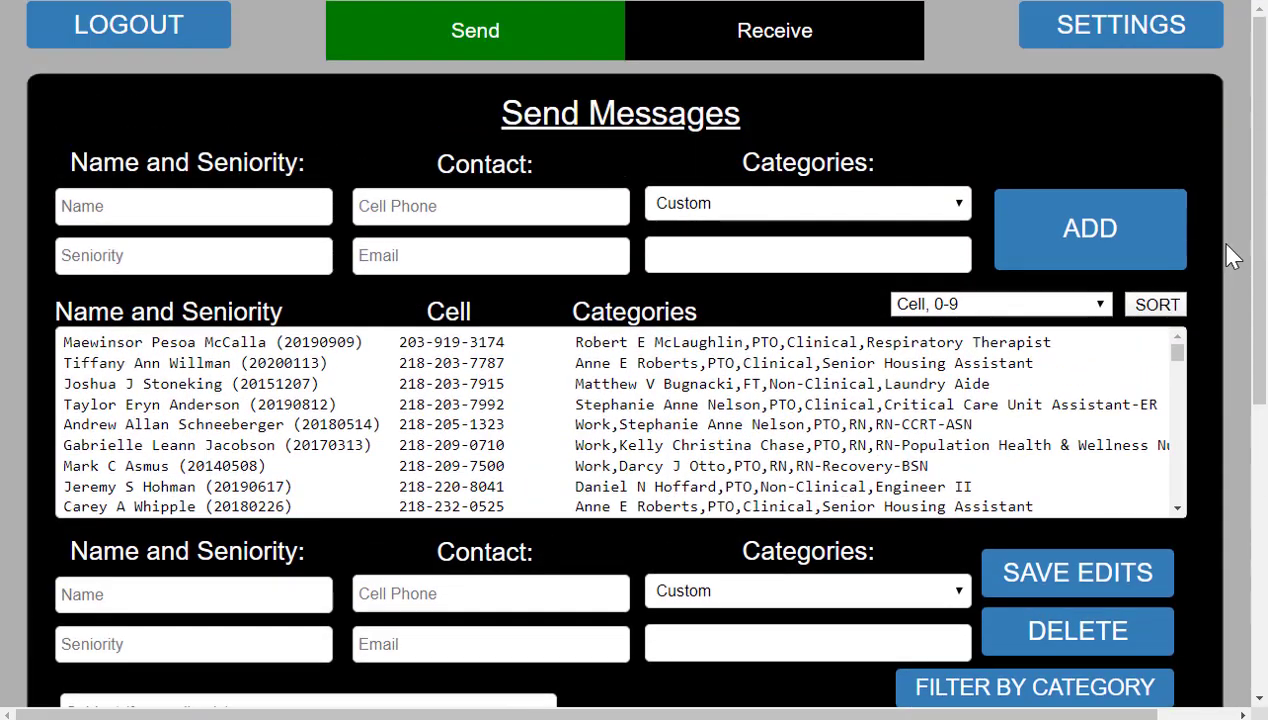